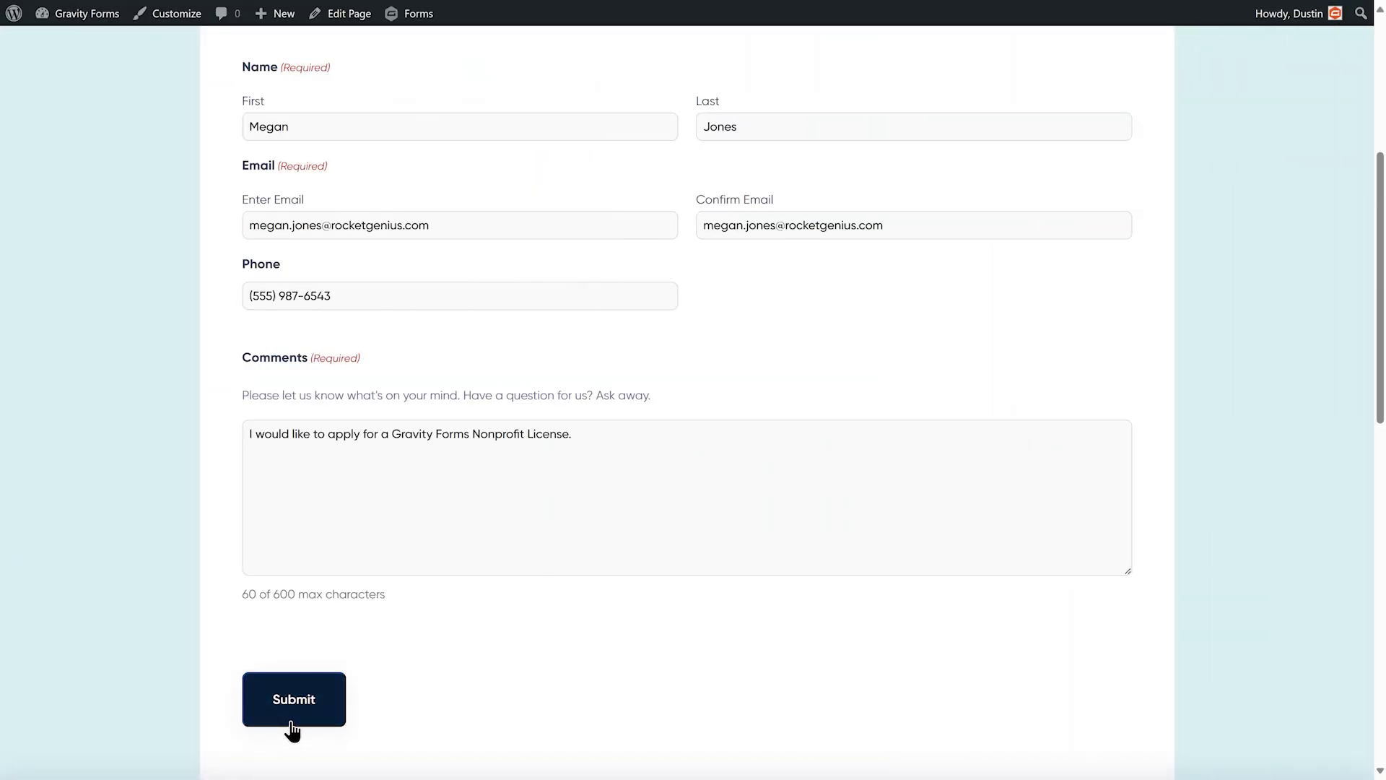
- Submit a contact form entry, then install and activate the Gravity Forms Zapier Add-On 4.2
{"action": "left_click", "coordinate": [292, 721]}
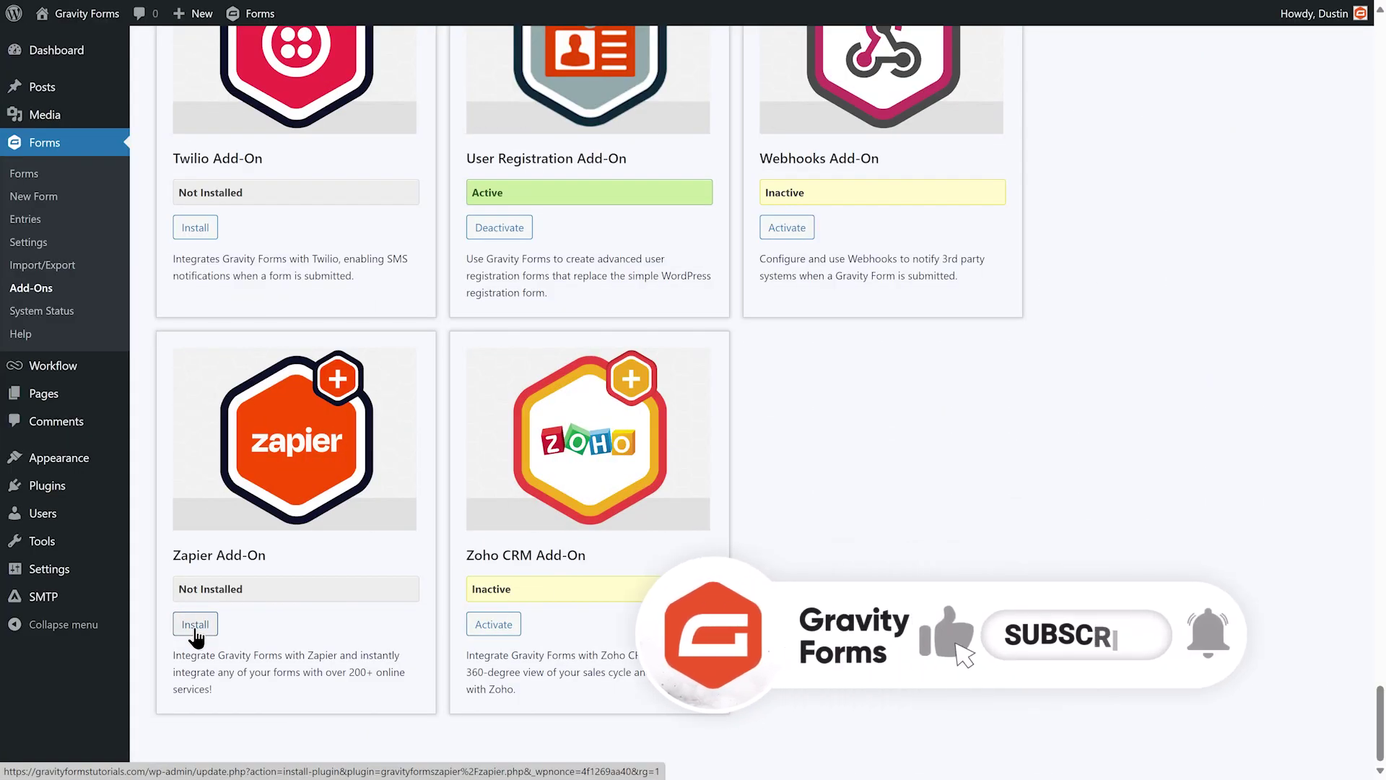
{"action": "left_click", "coordinate": [194, 625]}
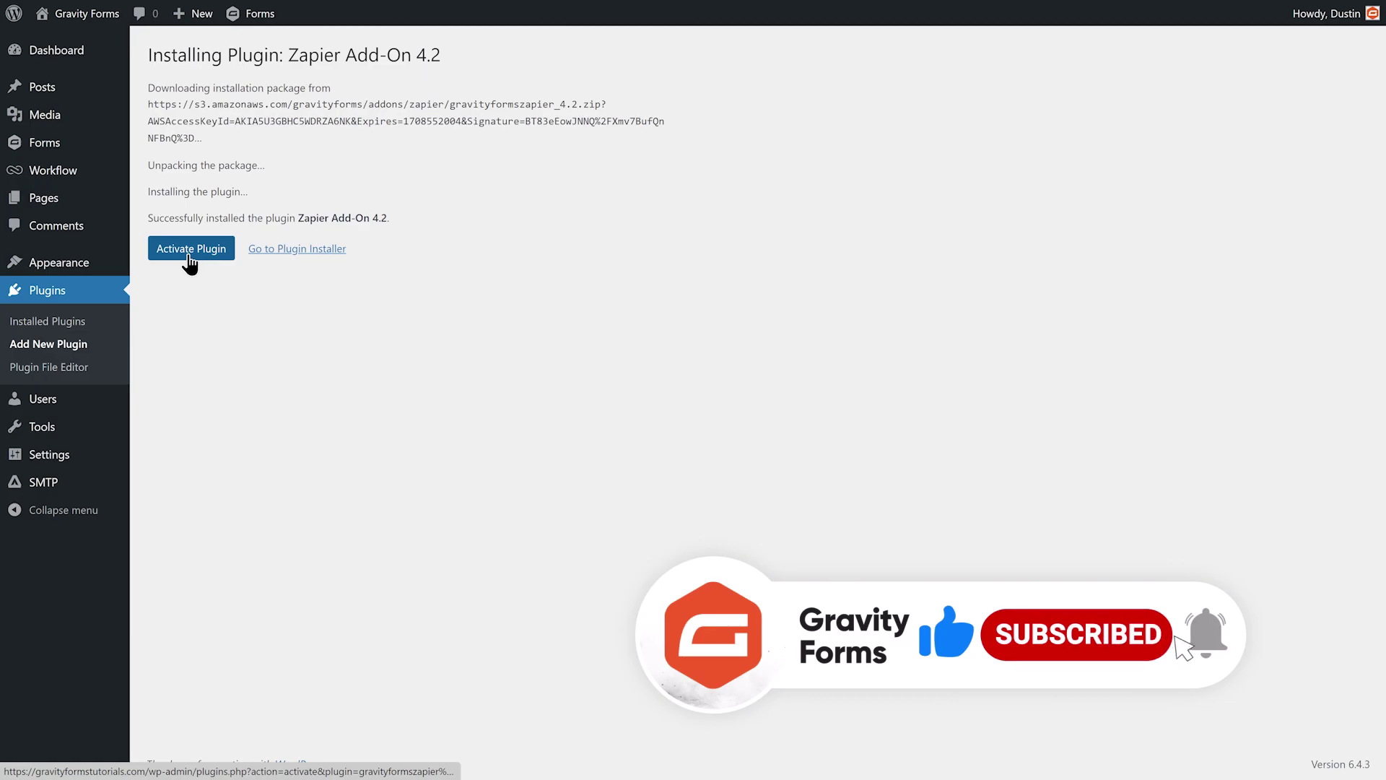
{"action": "left_click", "coordinate": [190, 253]}
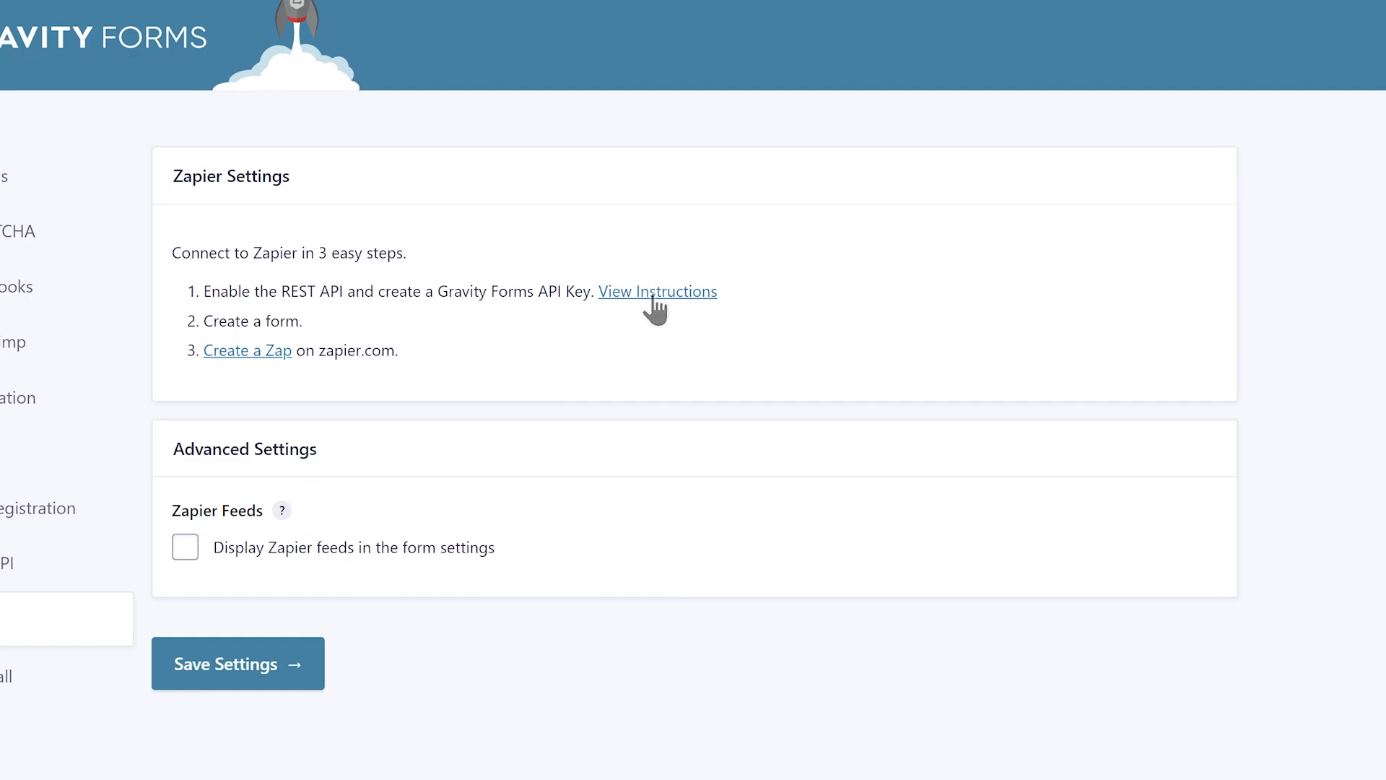
- Enable the REST API, add a Read/Write API key named 'zapier', and narrow the Phone field
{"action": "left_click", "coordinate": [654, 294]}
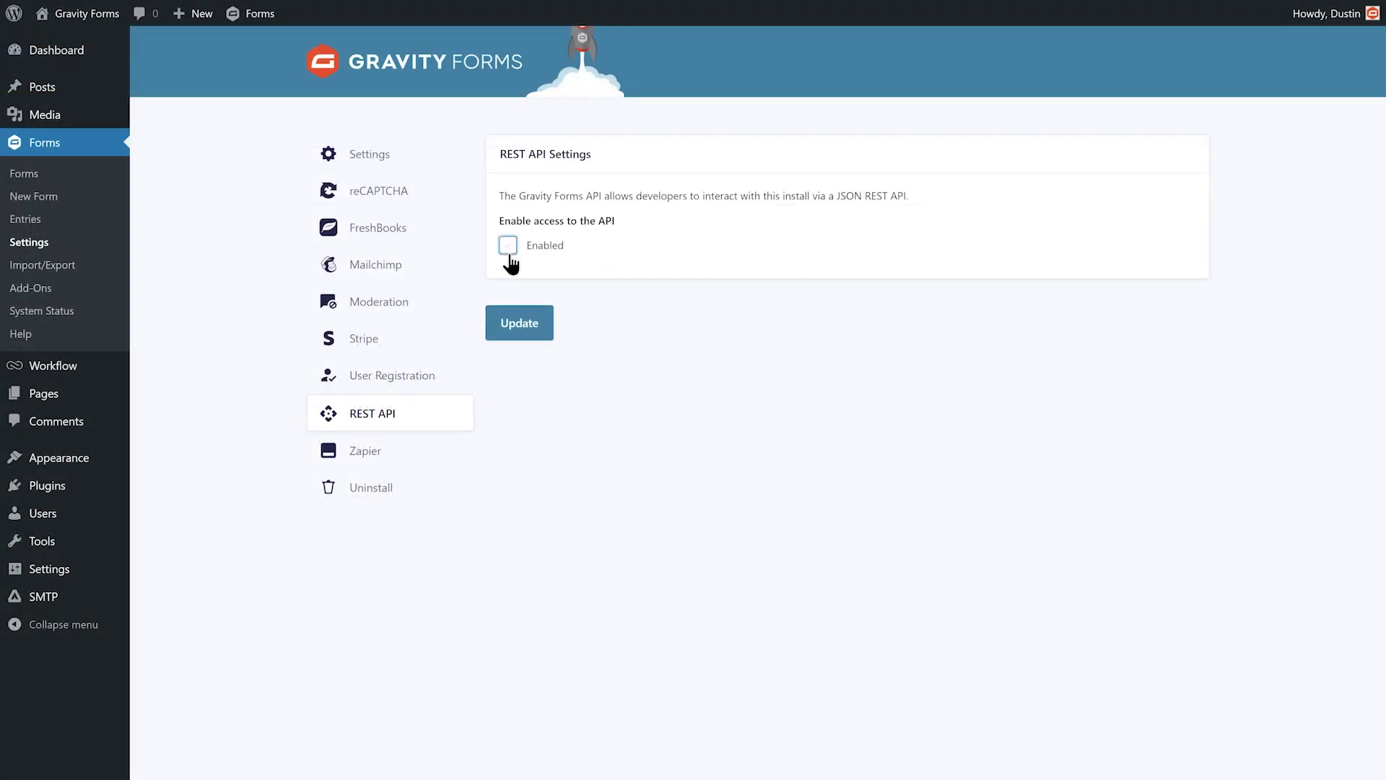
{"action": "left_click", "coordinate": [509, 247]}
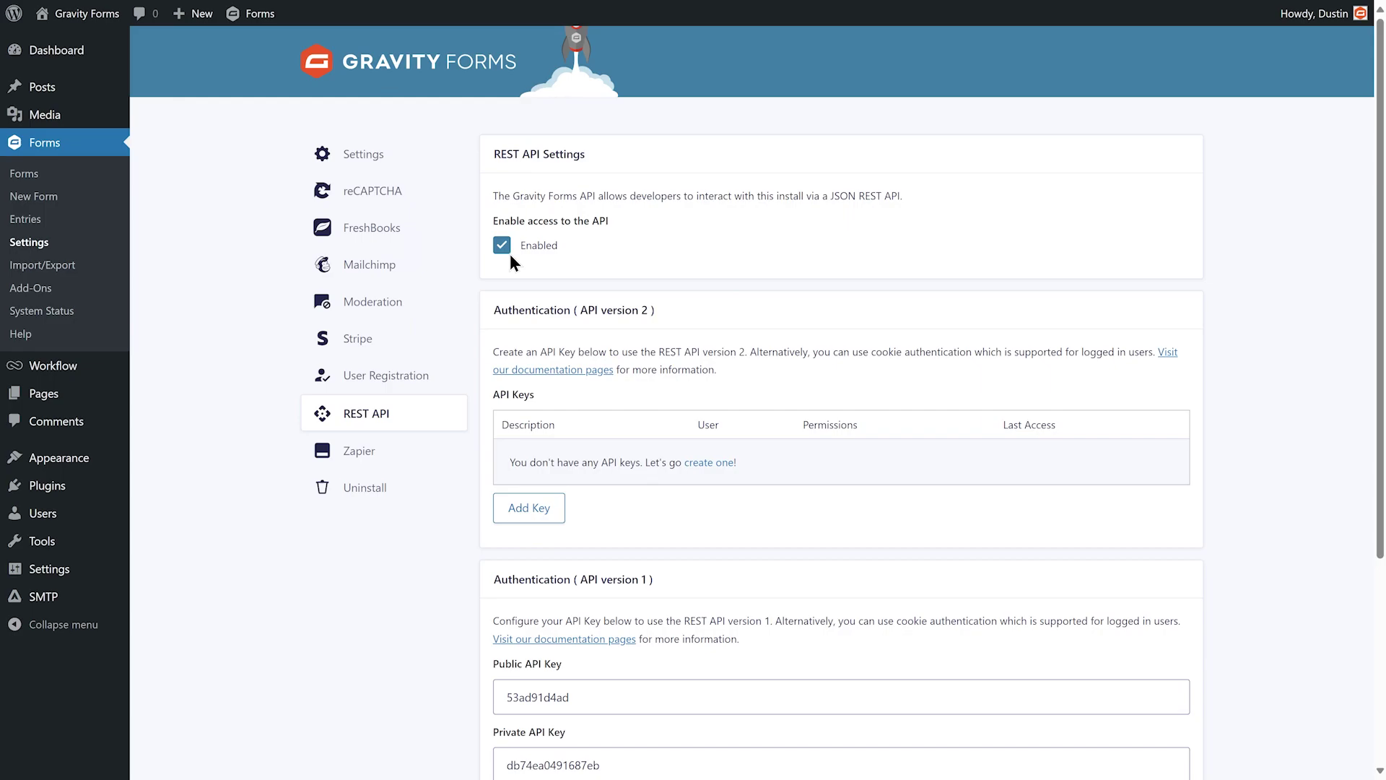
{"action": "left_click", "coordinate": [528, 519]}
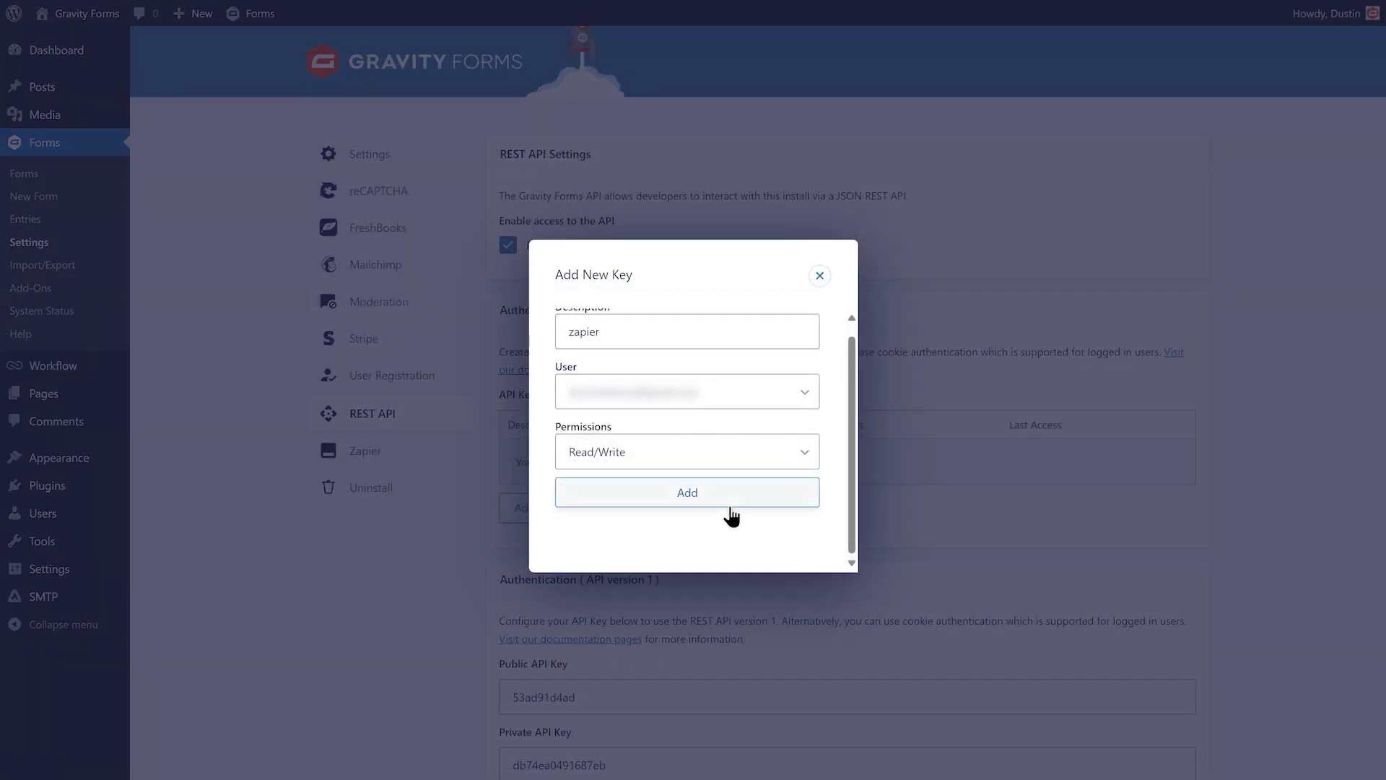
{"action": "left_click", "coordinate": [730, 506]}
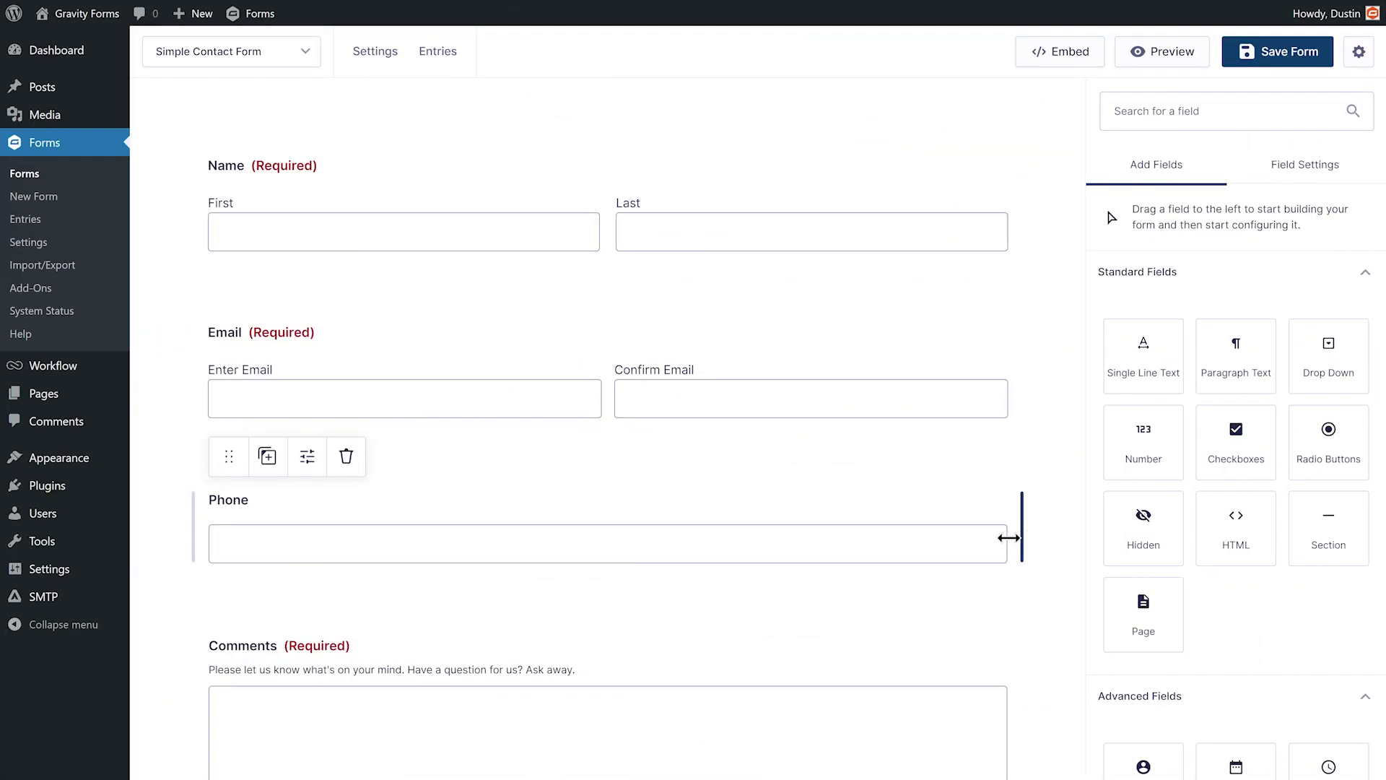
{"action": "left_click_drag", "start_coordinate": [1006, 535], "coordinate": [628, 545]}
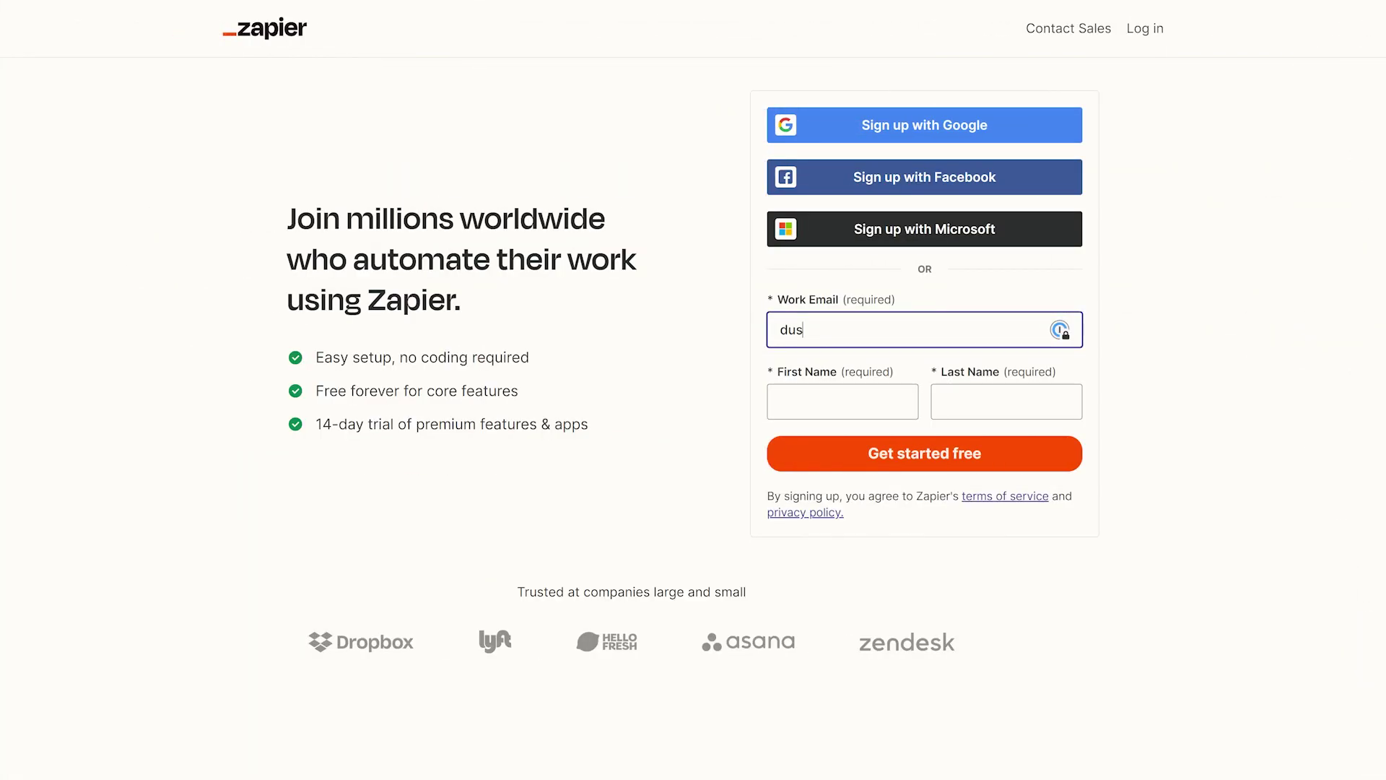
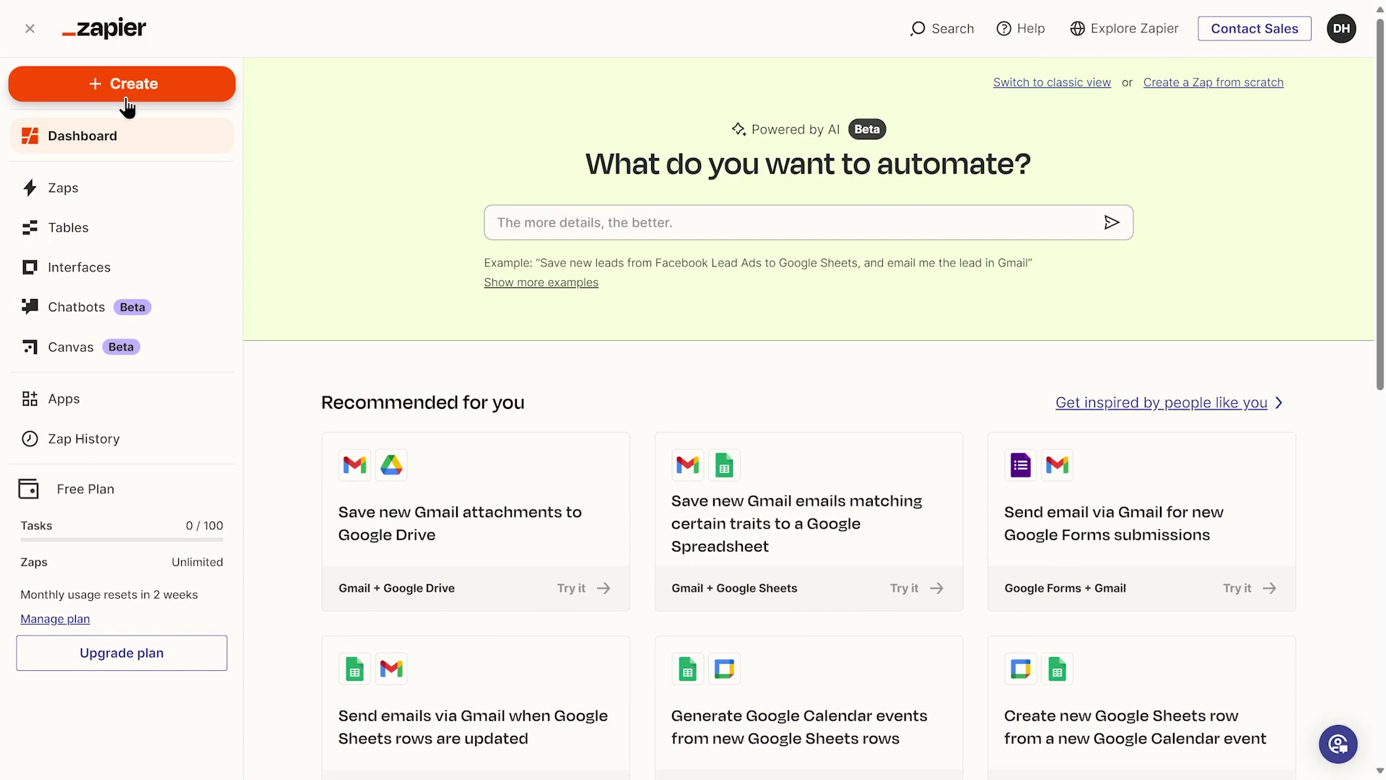
- Sign up with an email address and create a Zap titled 'Contact Form to Google Sheets Zap'
{"action": "left_click", "coordinate": [127, 103]}
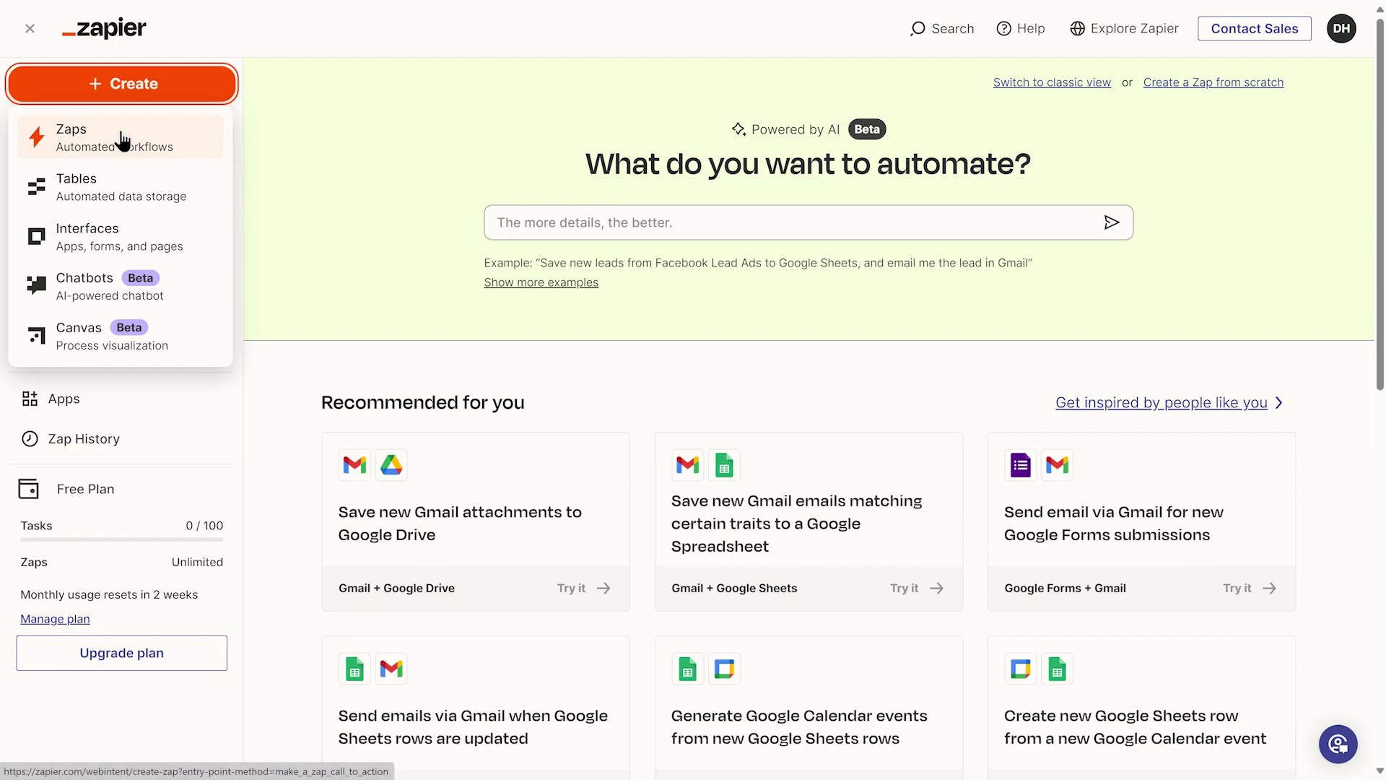
{"action": "left_click", "coordinate": [121, 140]}
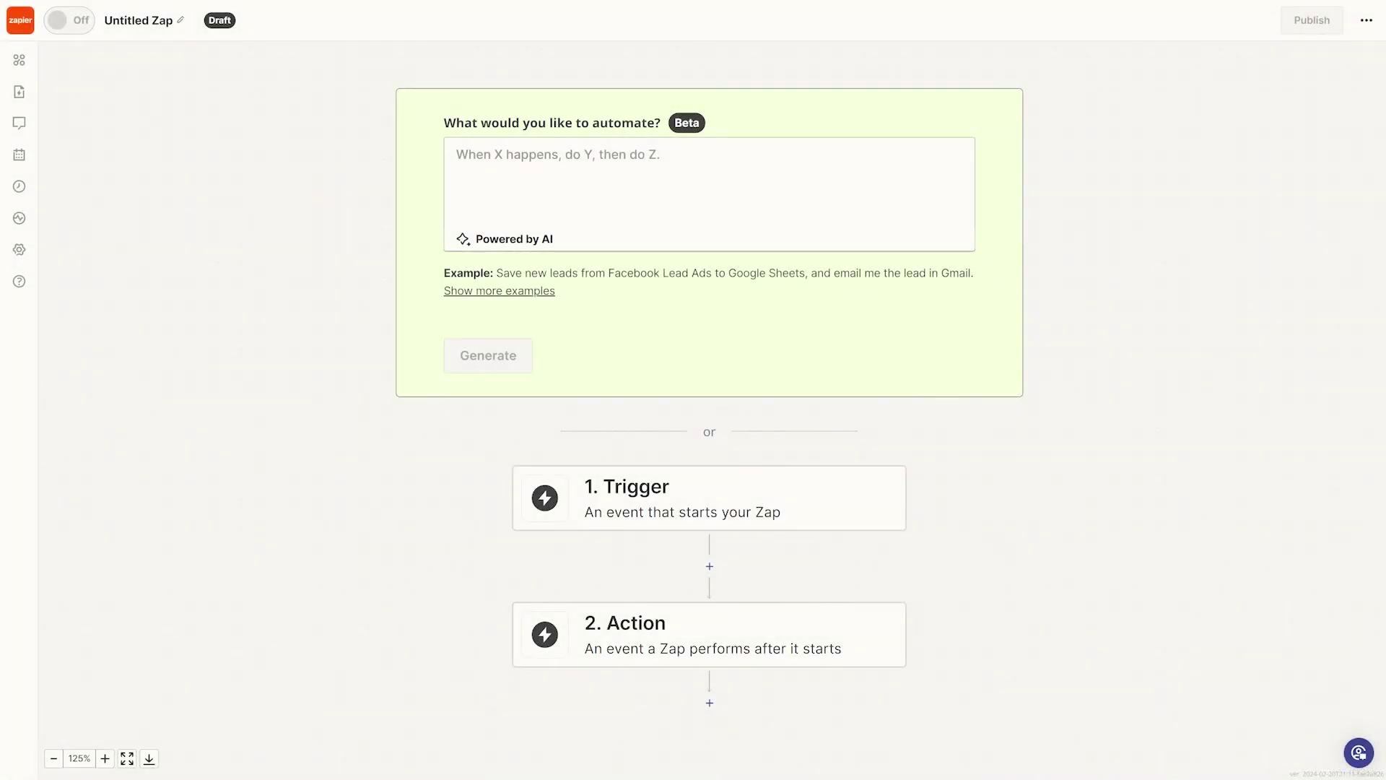
{"action": "type", "text": "Contact"}
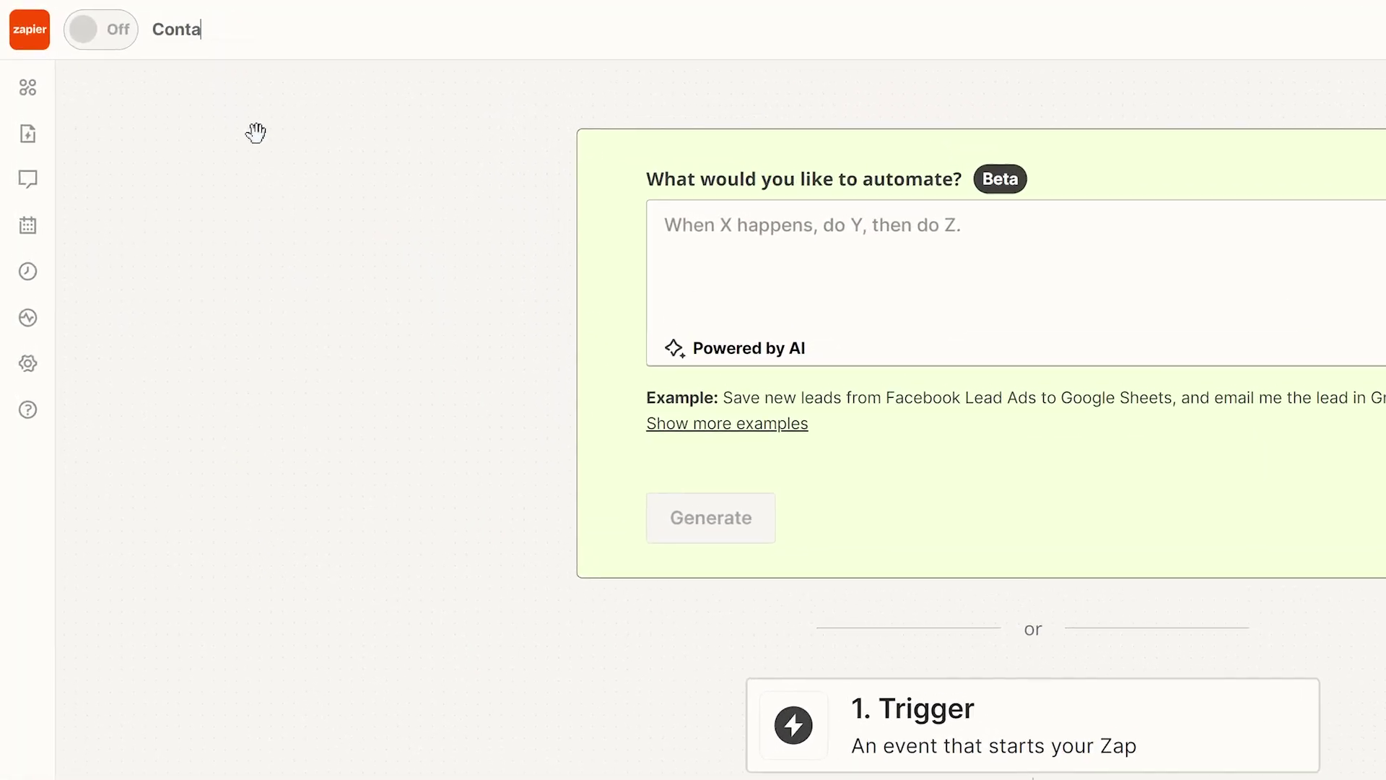
{"action": "type", "text": " Form"}
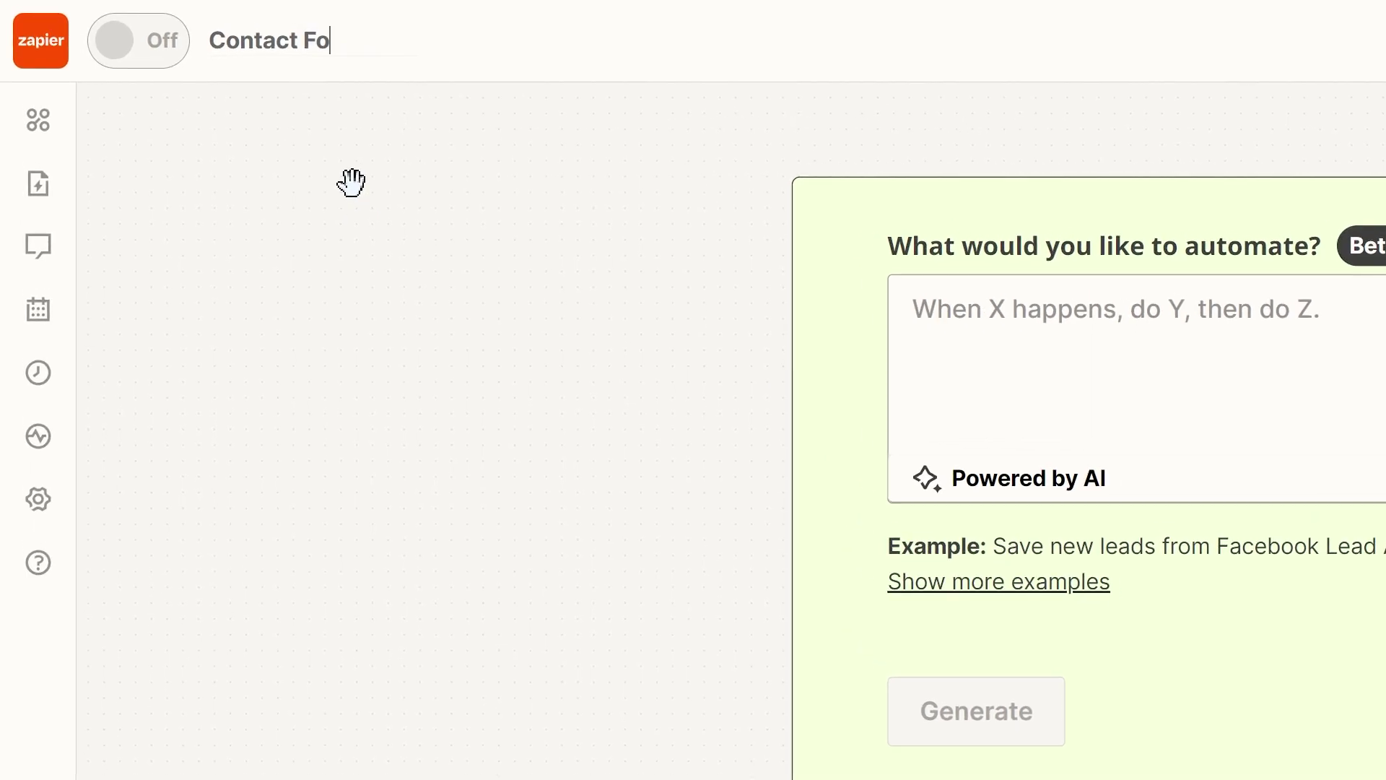
{"action": "key", "text": "Tab"}
{"action": "key", "text": "Return"}
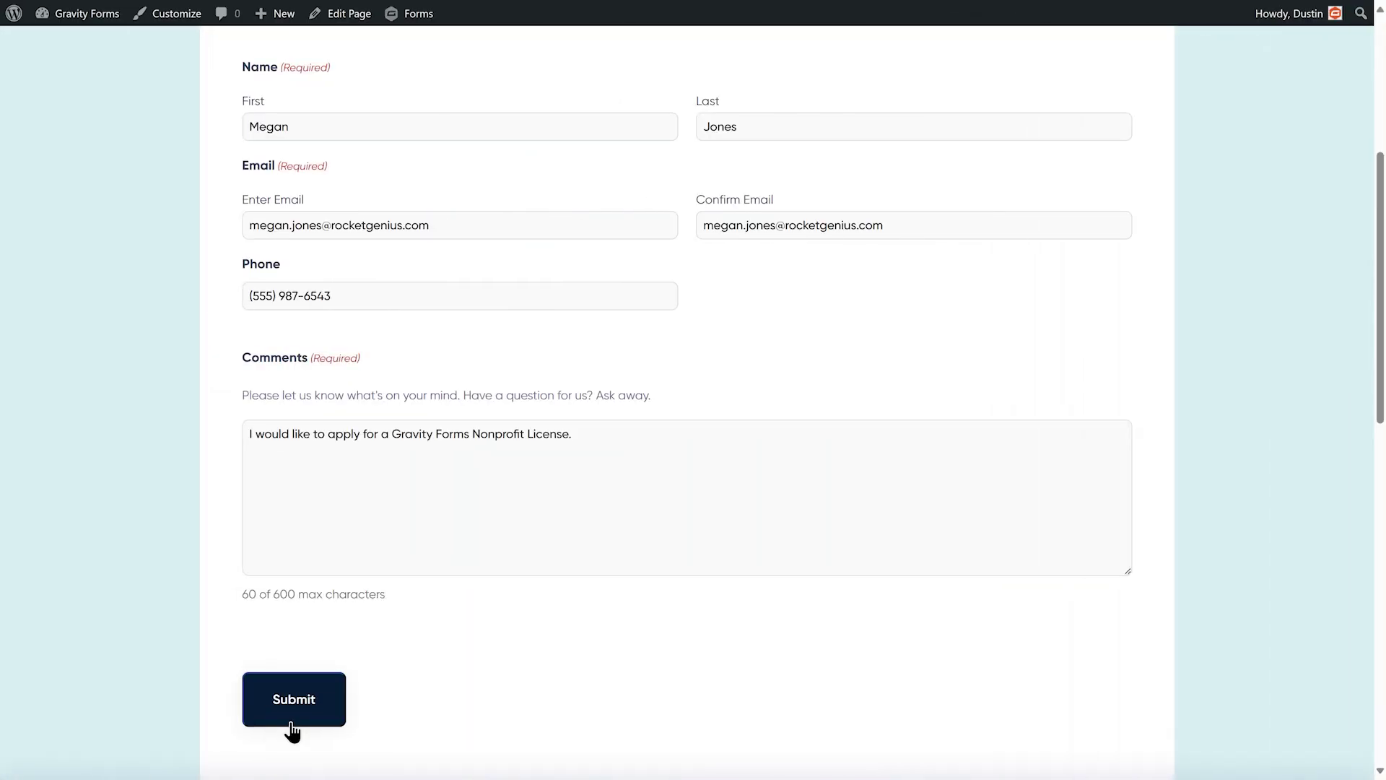
- Submit the test entry with name, email, phone and comment from the live contact form
{"action": "left_click", "coordinate": [292, 722]}
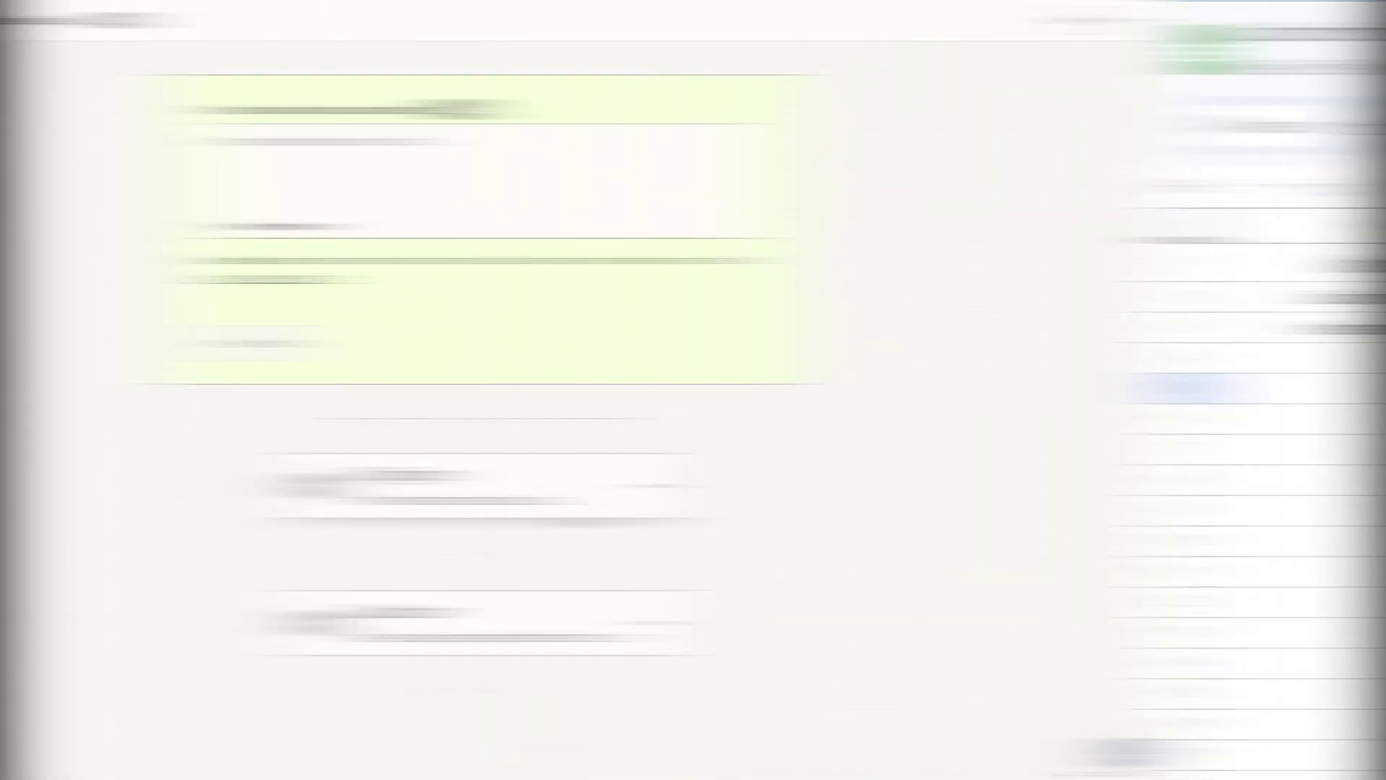
- Make Gravity Forms Form Submission the trigger and connect the Gravity Forms site account with its API key and secret
{"action": "left_click", "coordinate": [807, 517]}
{"action": "type", "text": "Gravity Forms"}
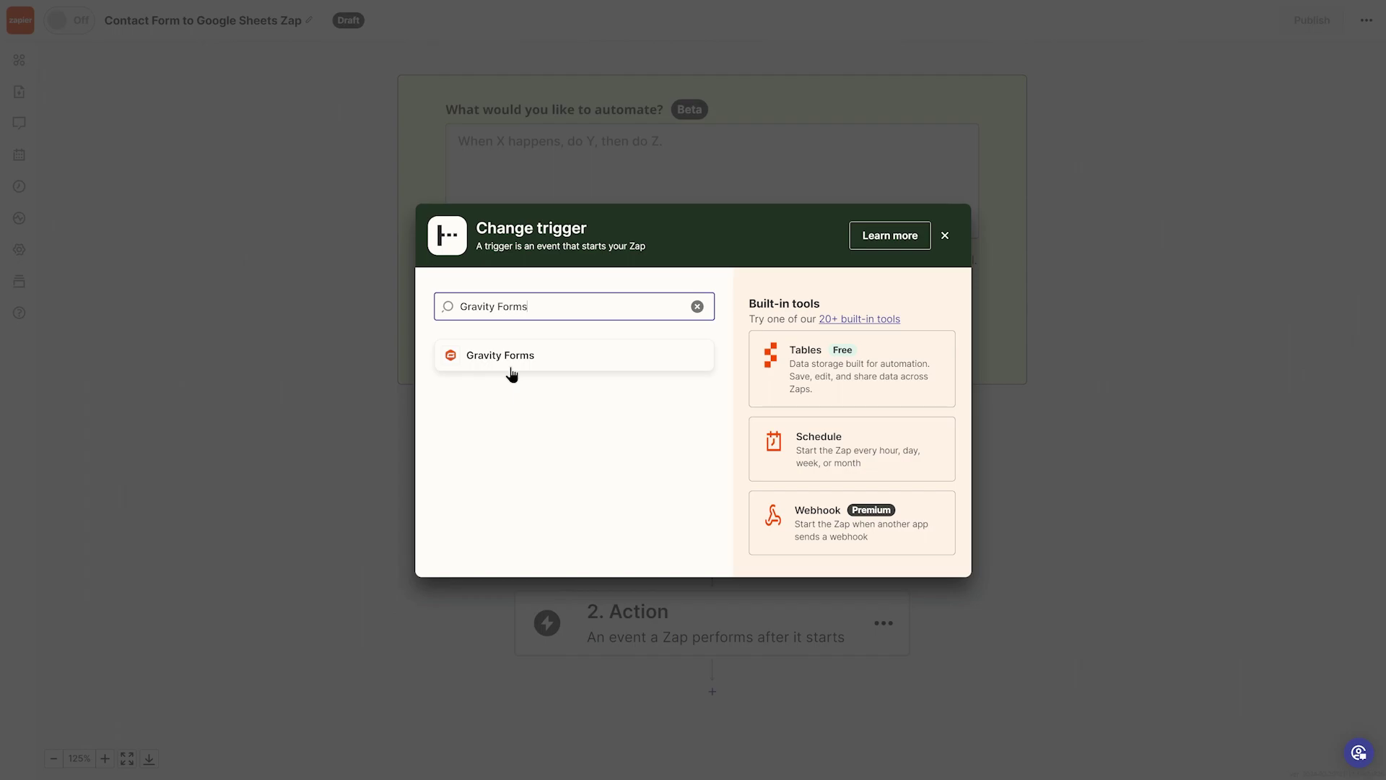
{"action": "left_click", "coordinate": [511, 371]}
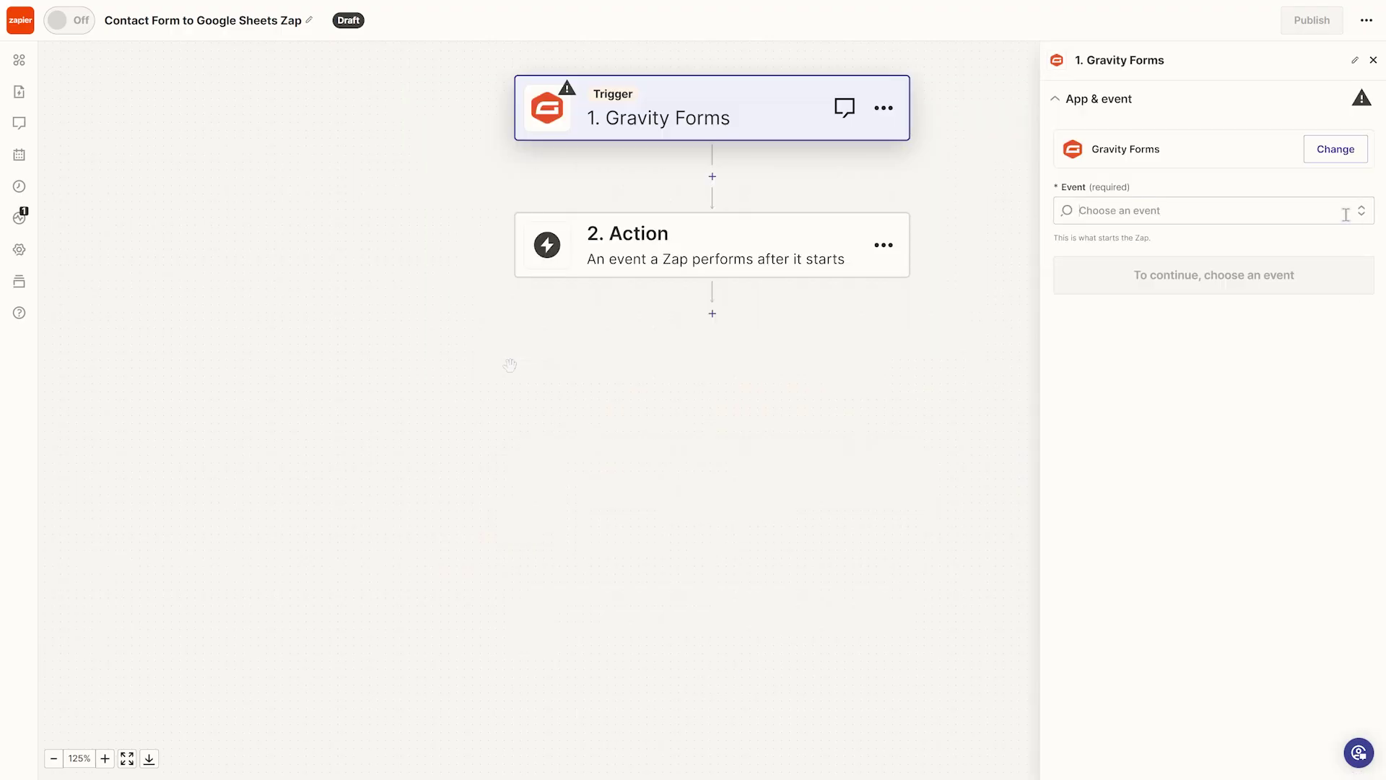
{"action": "left_click", "coordinate": [1346, 214]}
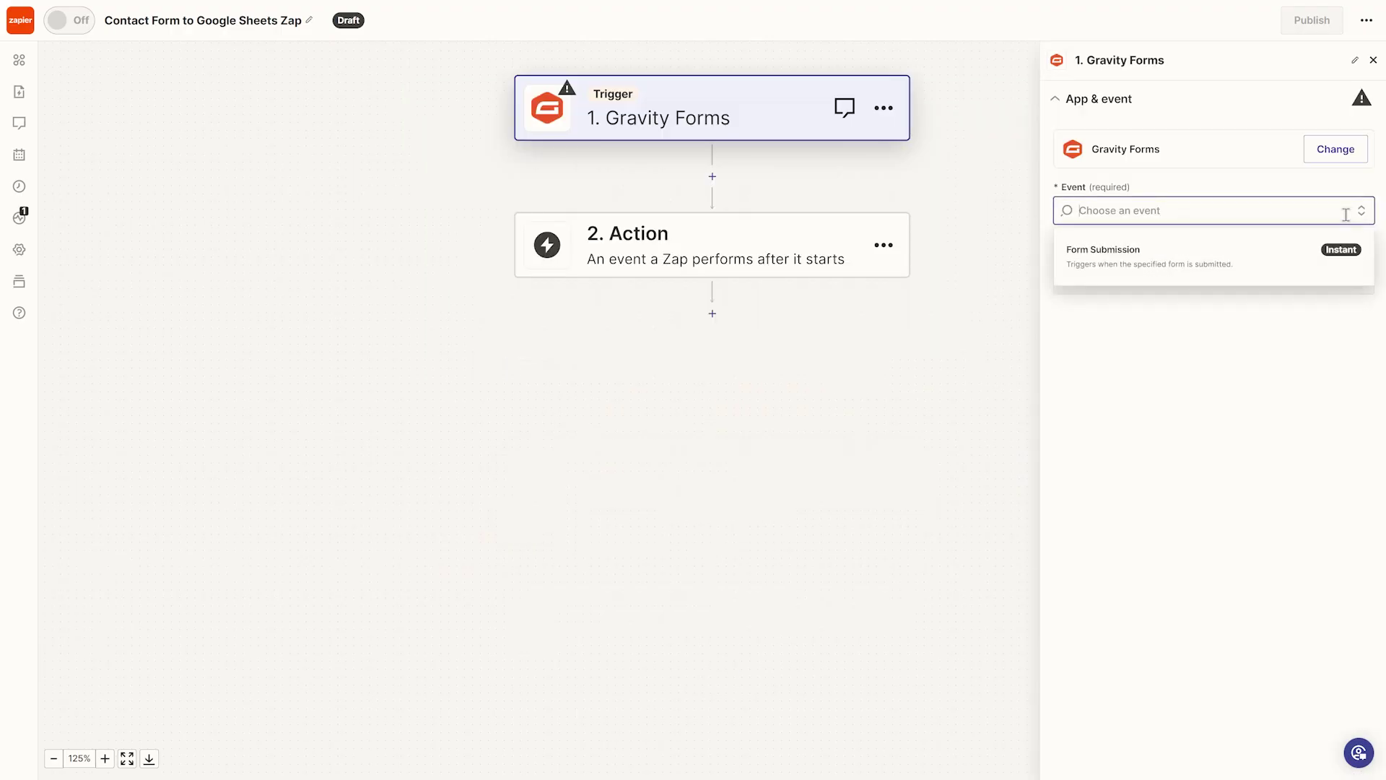
{"action": "left_click", "coordinate": [1337, 256]}
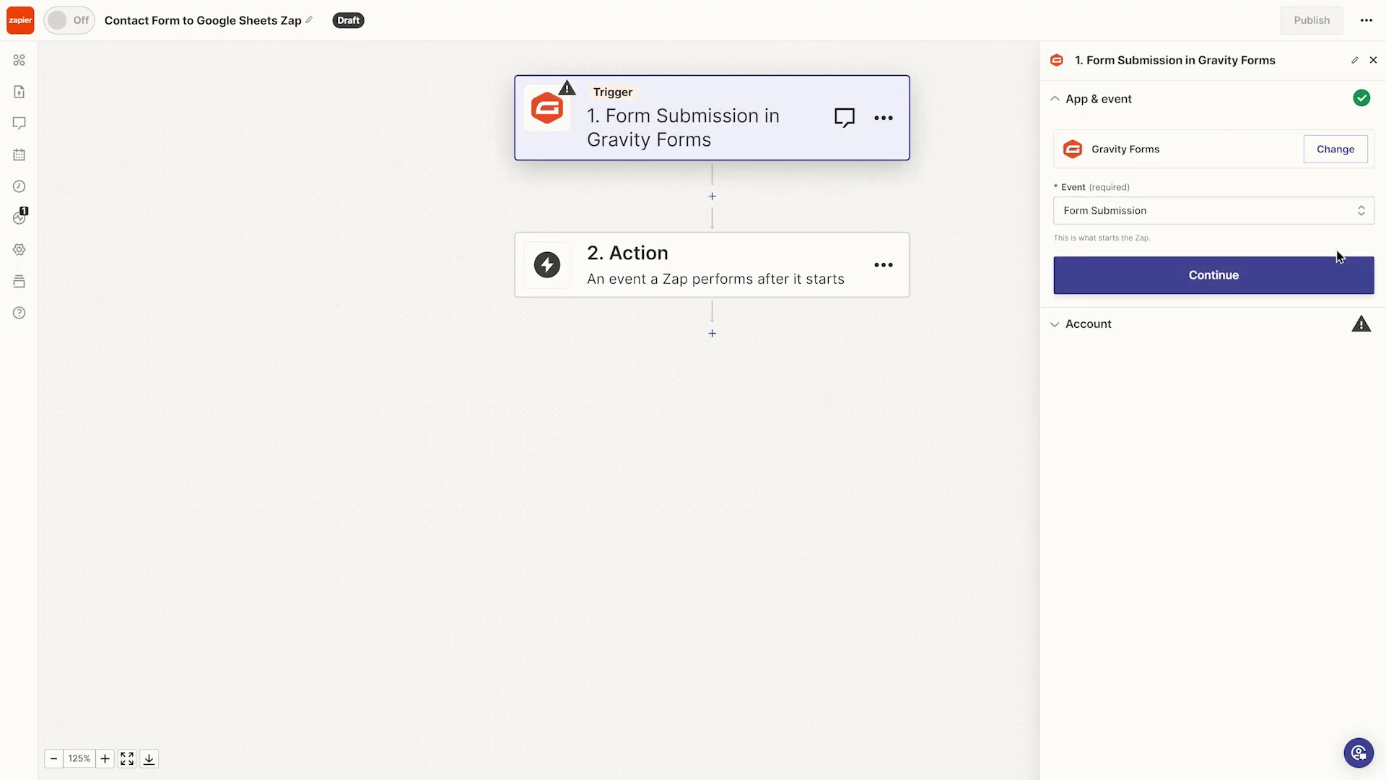
{"action": "left_click", "coordinate": [1218, 290]}
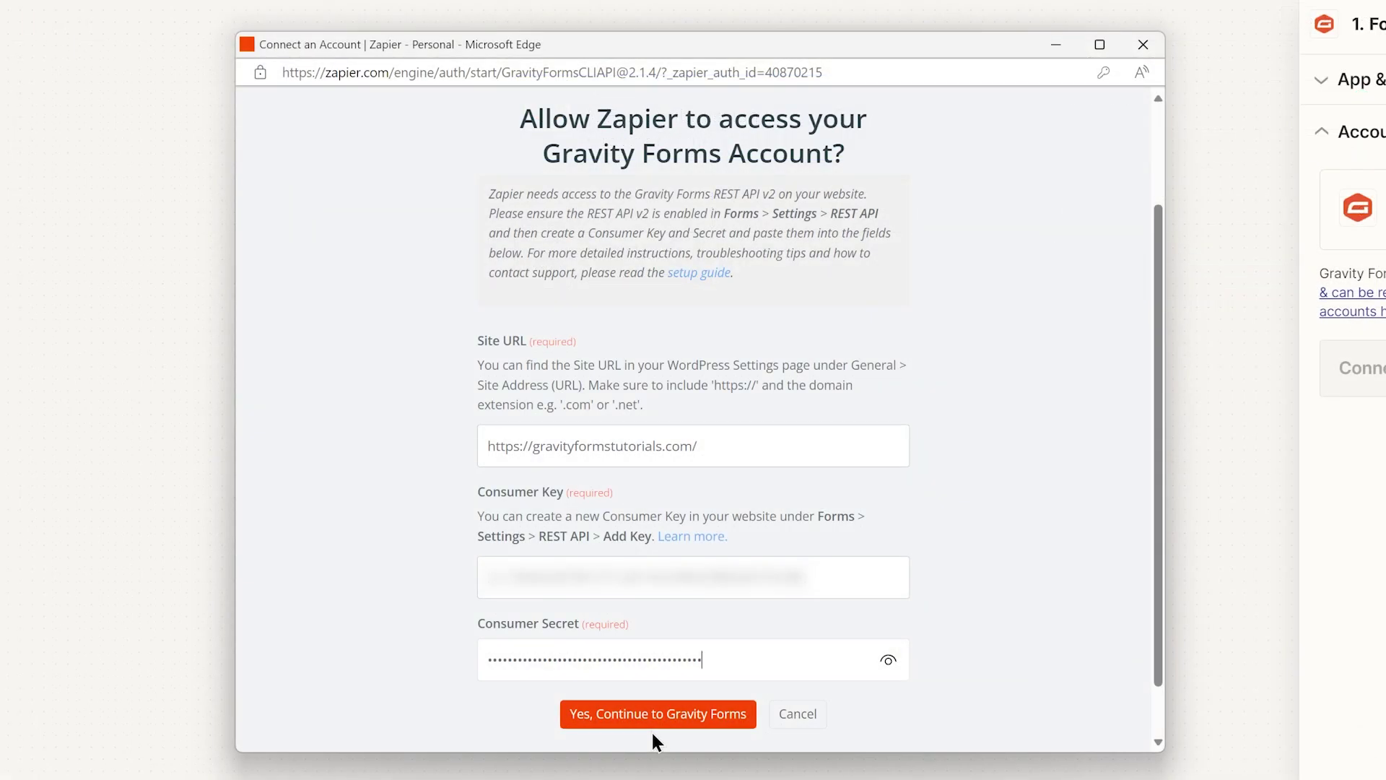
{"action": "left_click", "coordinate": [655, 726]}
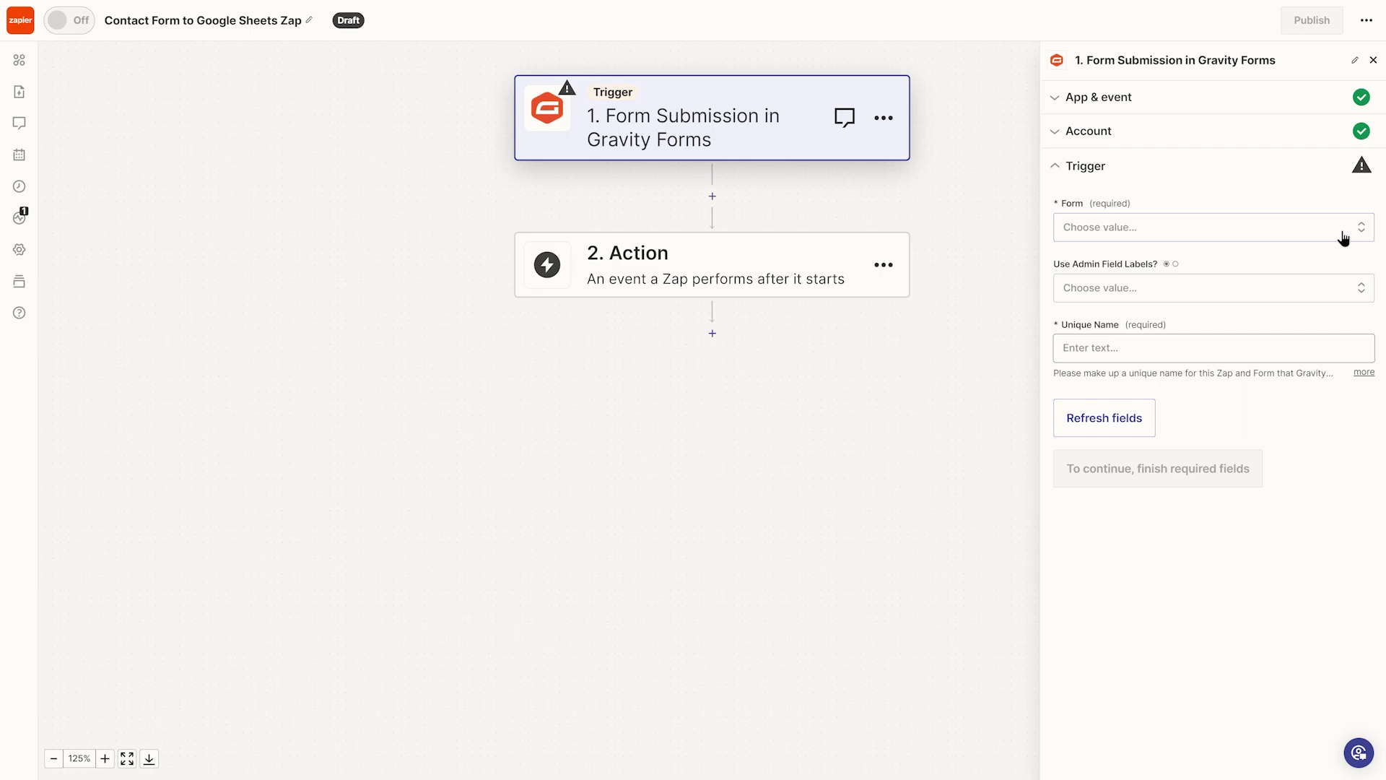
- Choose Simple Contact Form (223), set the unique name 'Simple Contact Form to Google Sheets', and refresh fields
{"action": "left_click", "coordinate": [1344, 238]}
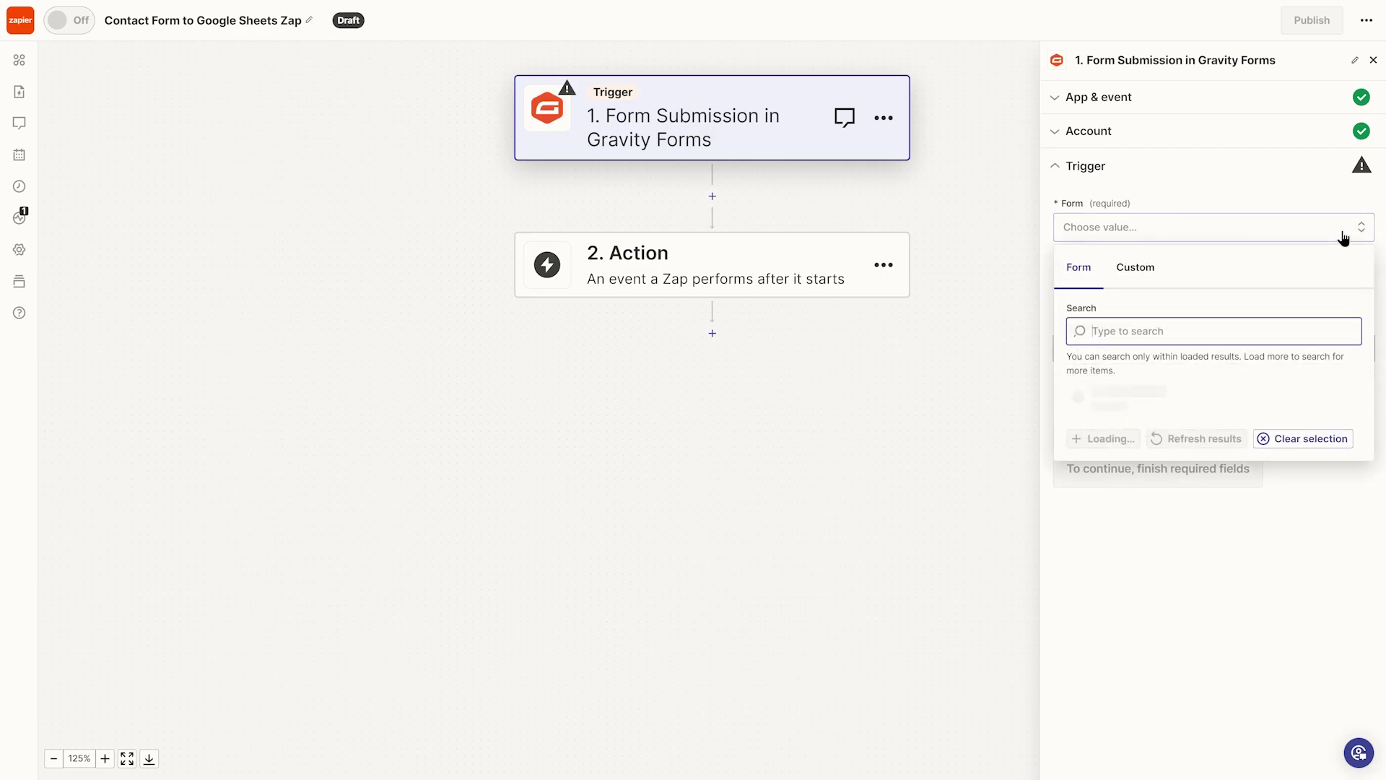
{"action": "scroll", "coordinate": [1156, 548], "scroll_direction": "down", "scroll_amount": 5}
{"action": "left_click", "coordinate": [1149, 620]}
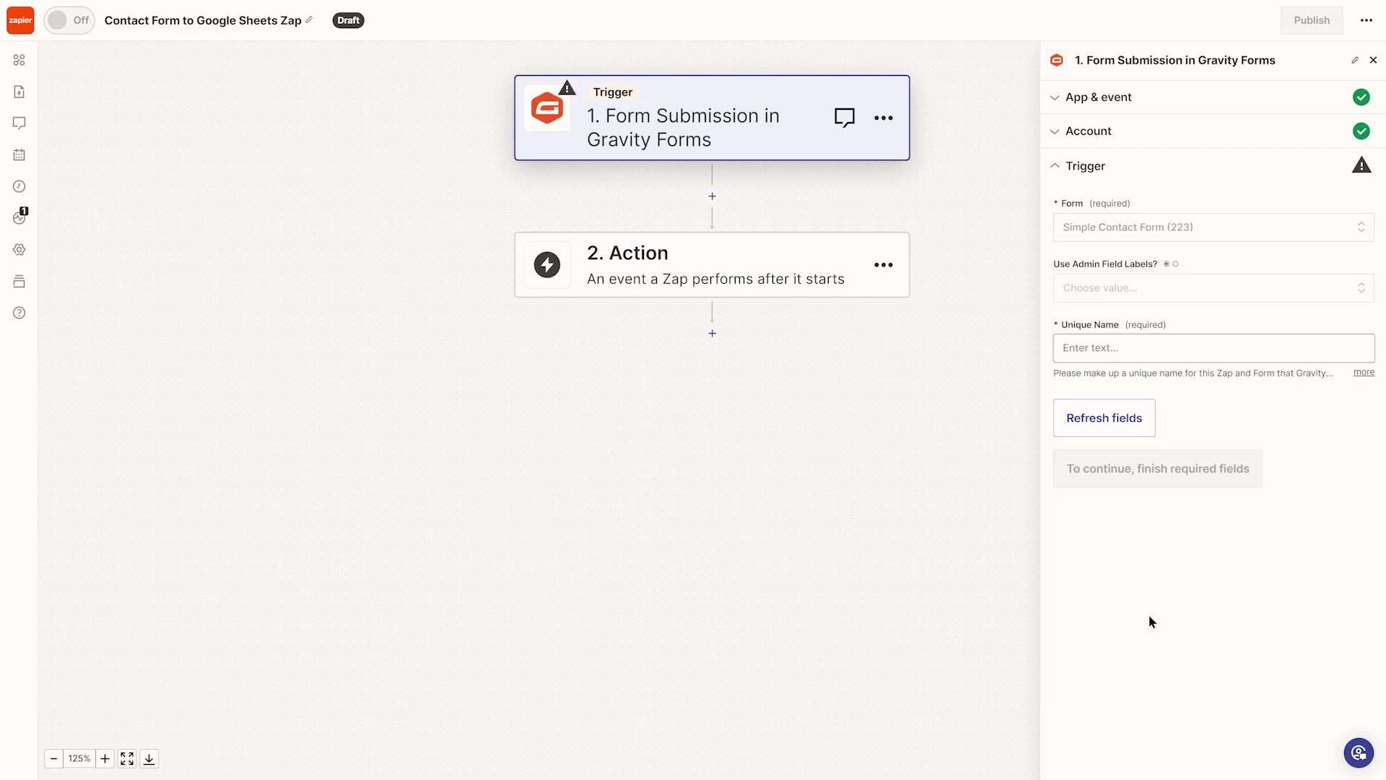
{"action": "type", "text": "Sim"}
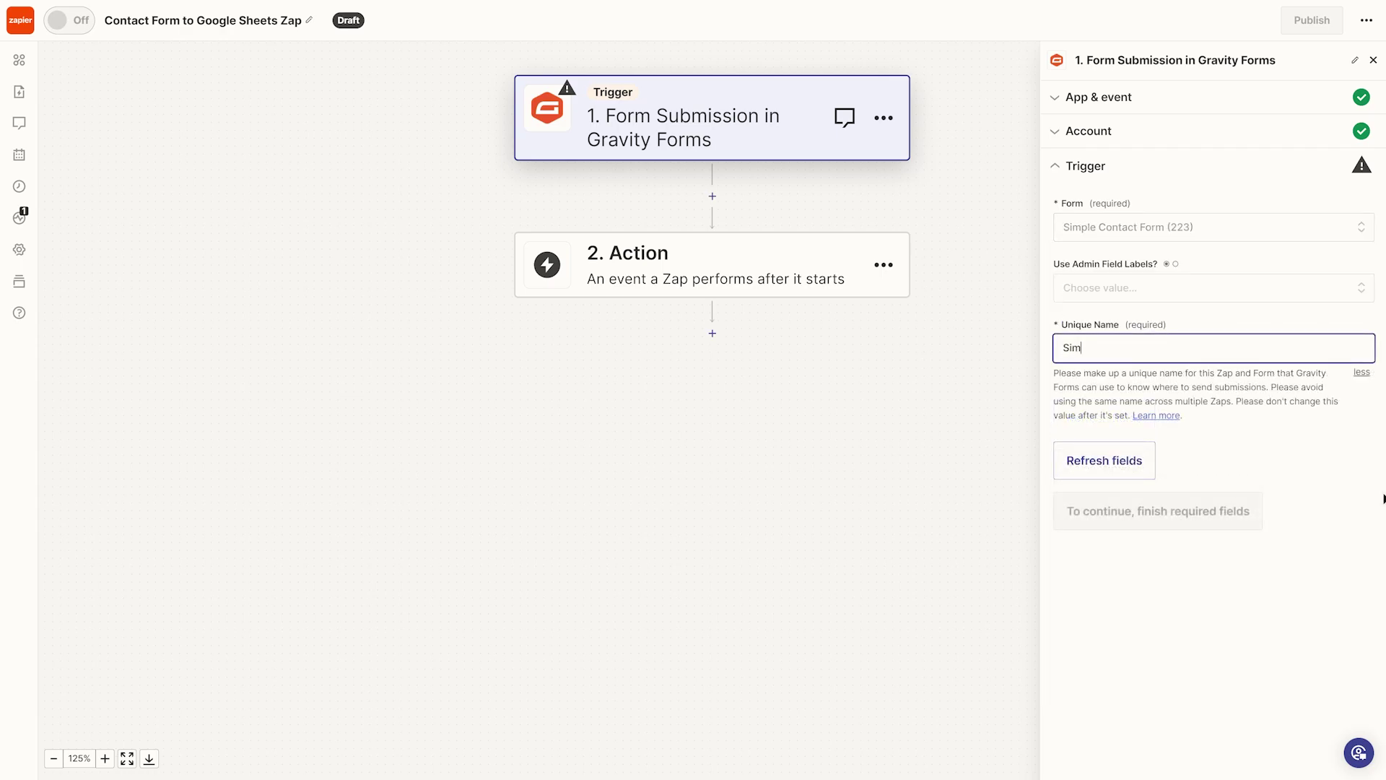
{"action": "type", "text": "ple Contact Form to Google Sheets"}
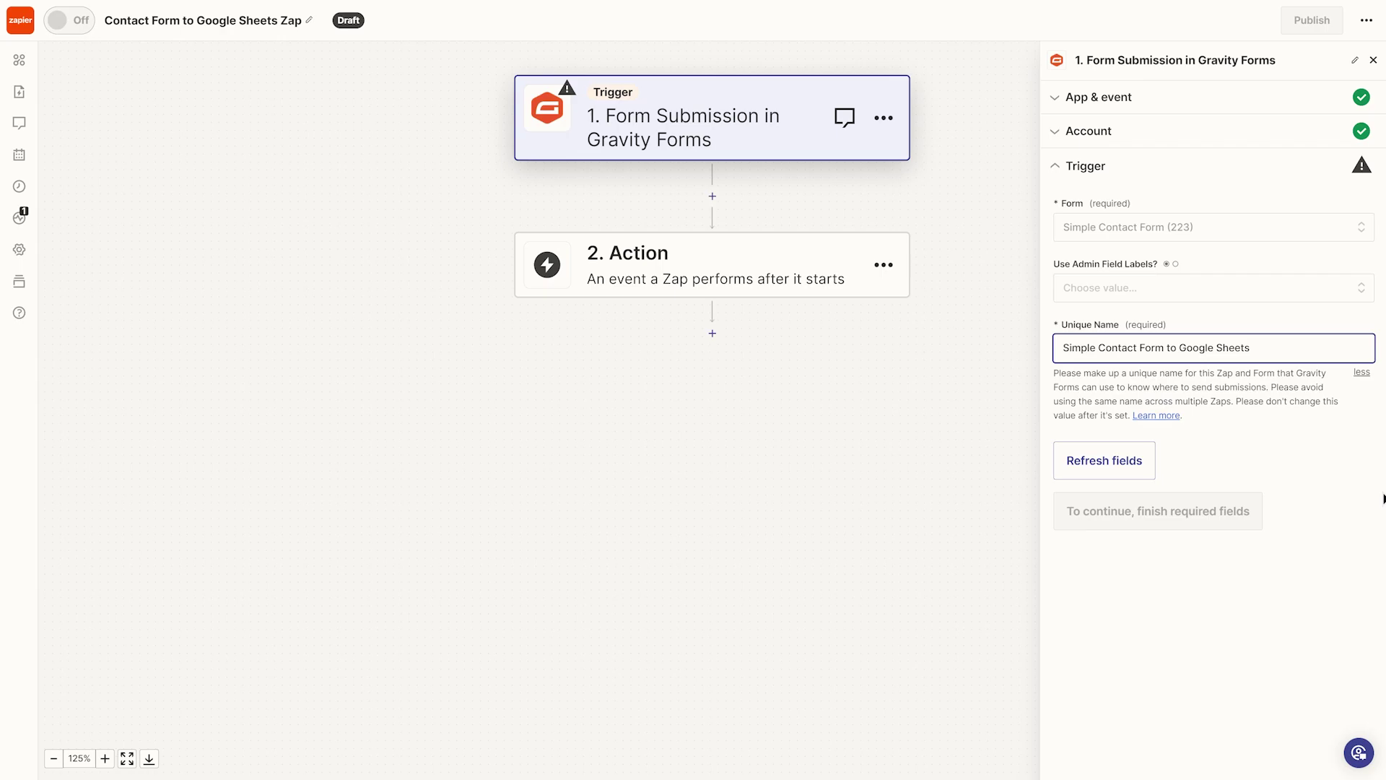
{"action": "left_click", "coordinate": [1102, 473]}
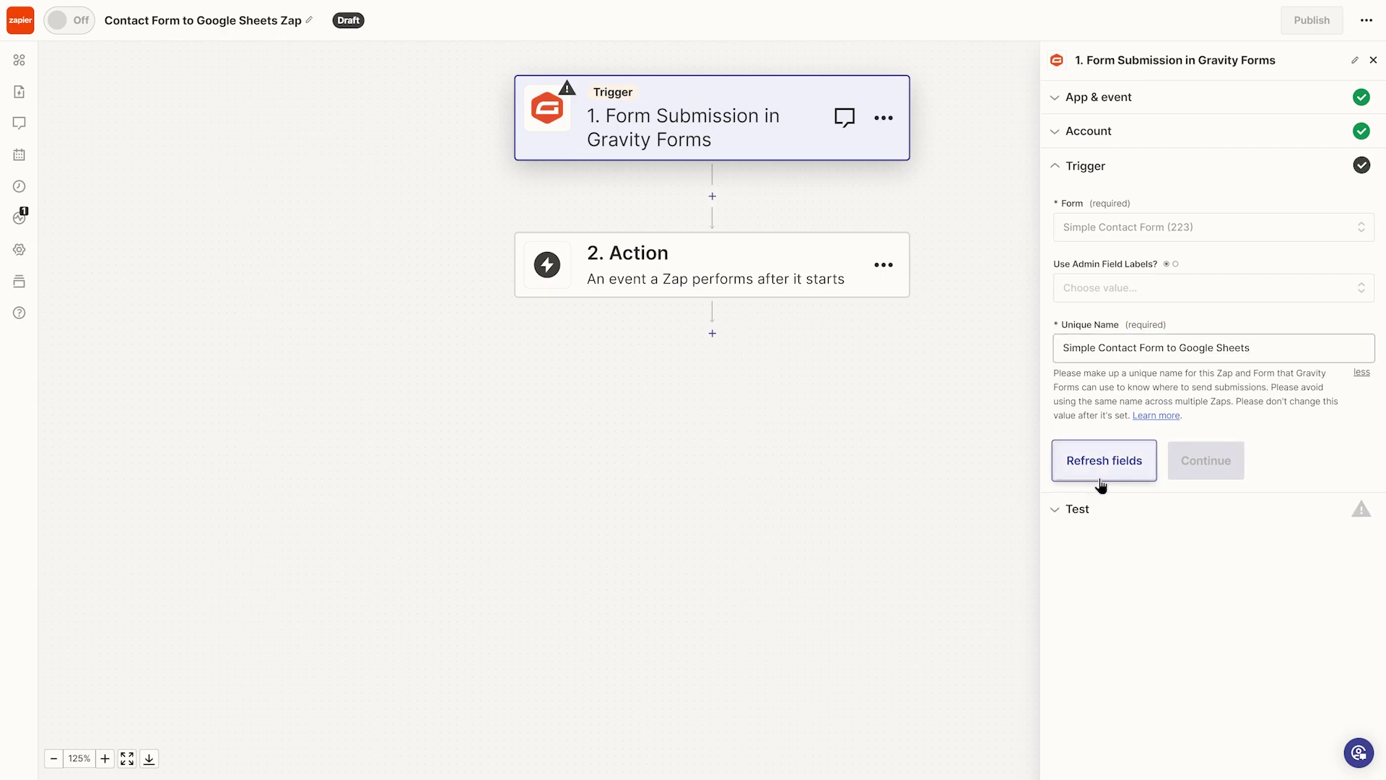
- Test the trigger to pull recent submissions and continue with the selected record
{"action": "left_click", "coordinate": [1203, 476]}
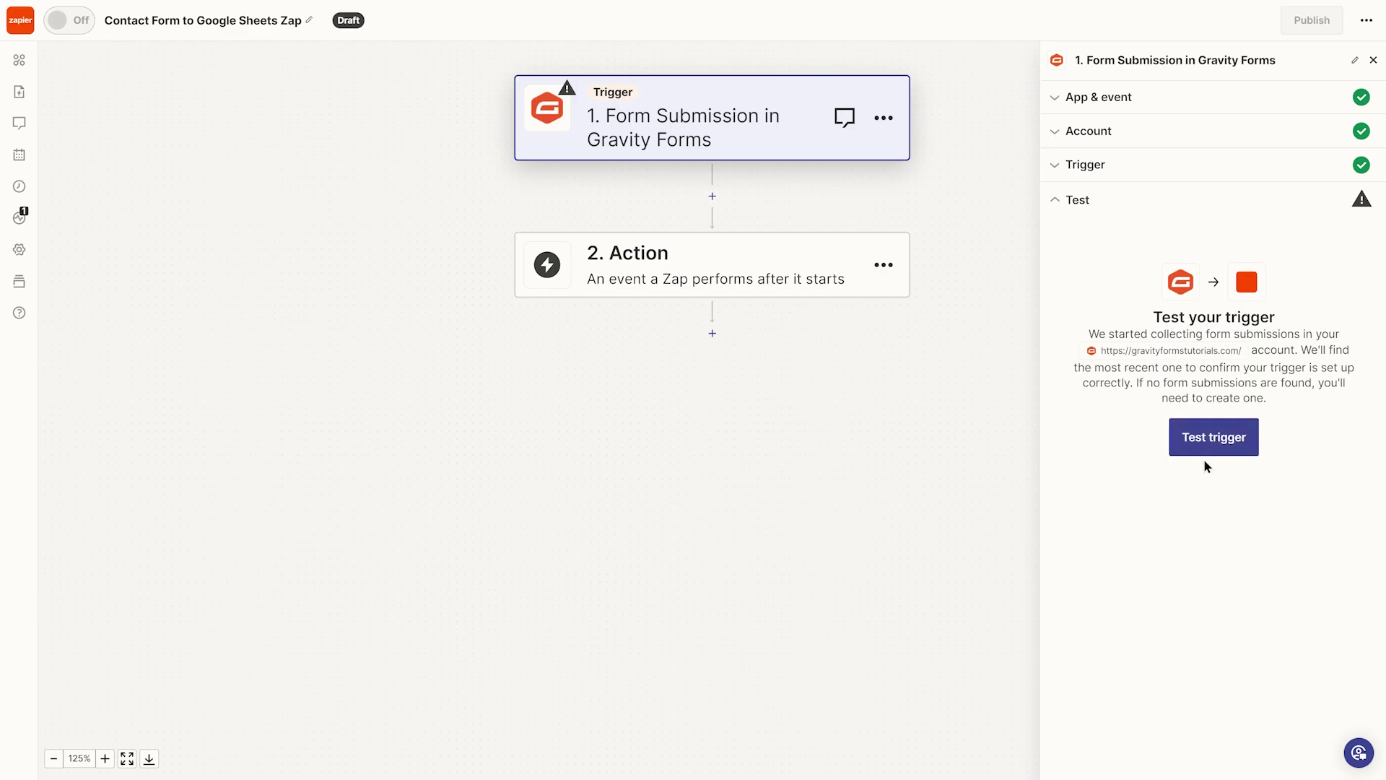
{"action": "left_click", "coordinate": [1205, 455]}
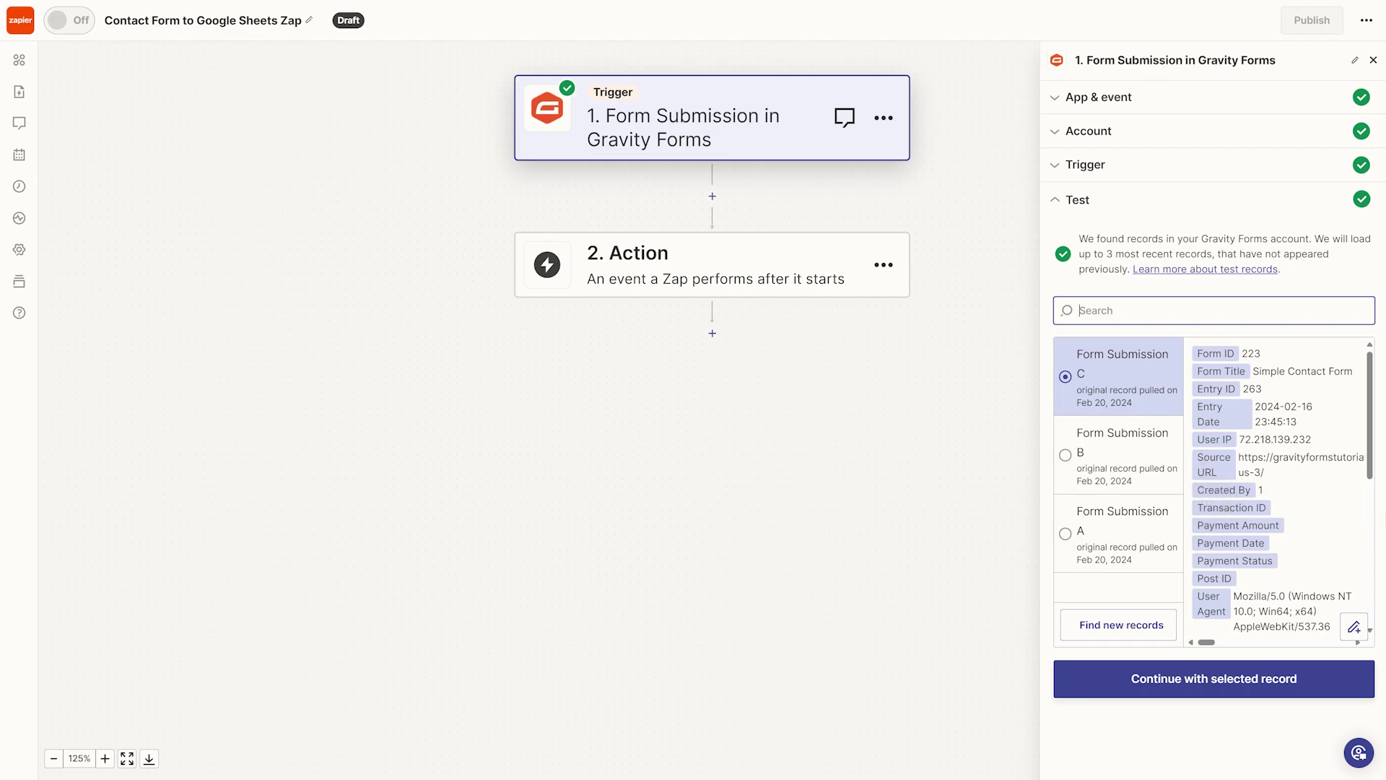
{"action": "left_click_drag", "start_coordinate": [1370, 467], "coordinate": [1371, 614]}
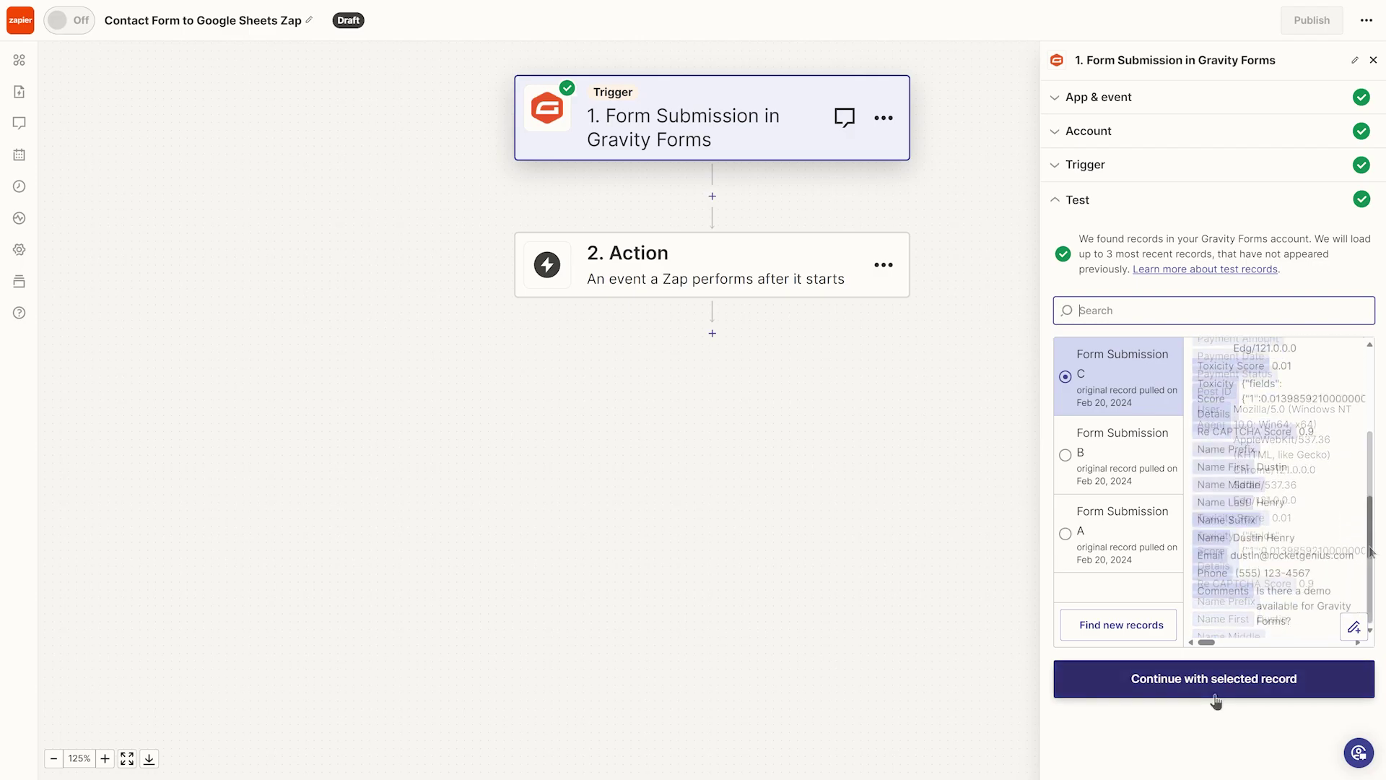
{"action": "left_click", "coordinate": [1216, 697]}
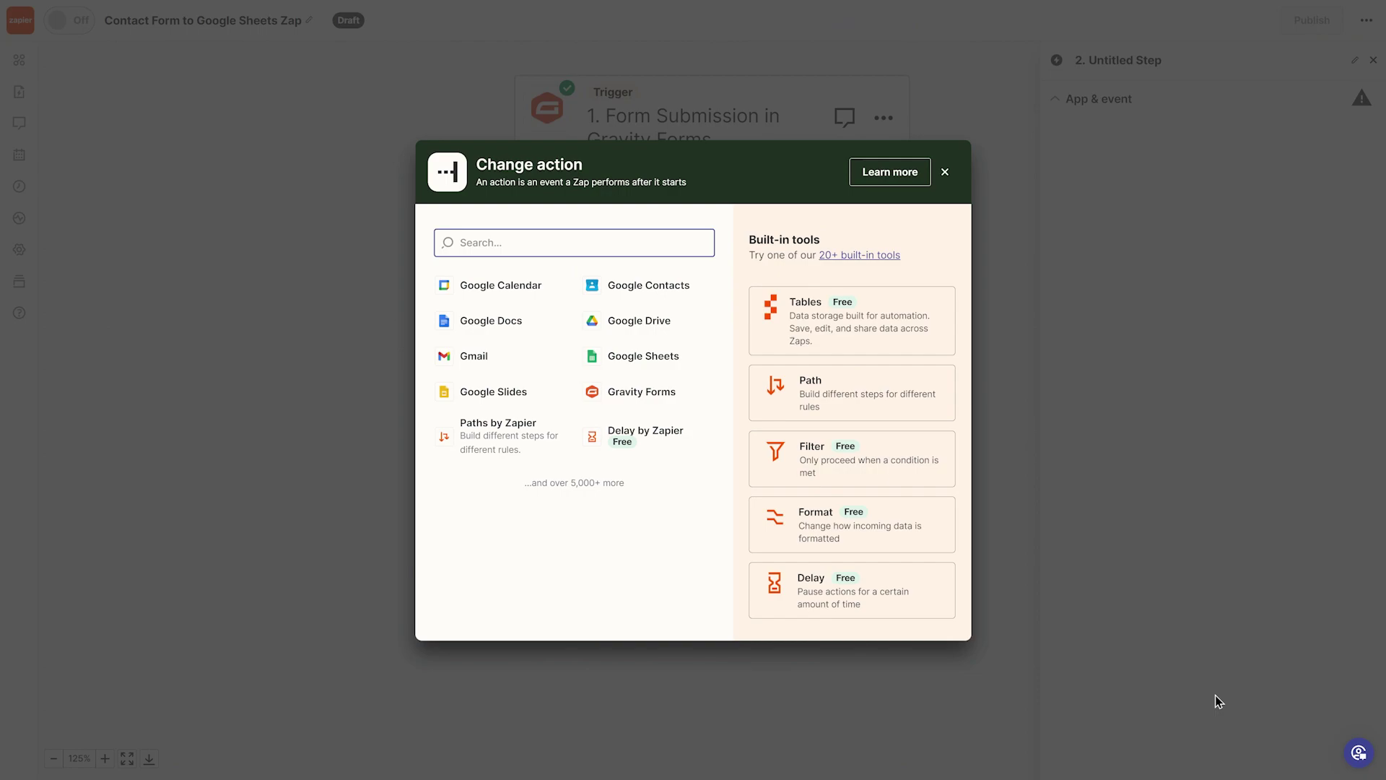
- Set the action to Google Sheets Create Multiple Spreadsheet Rows and authorize a Google account
{"action": "left_click", "coordinate": [645, 367]}
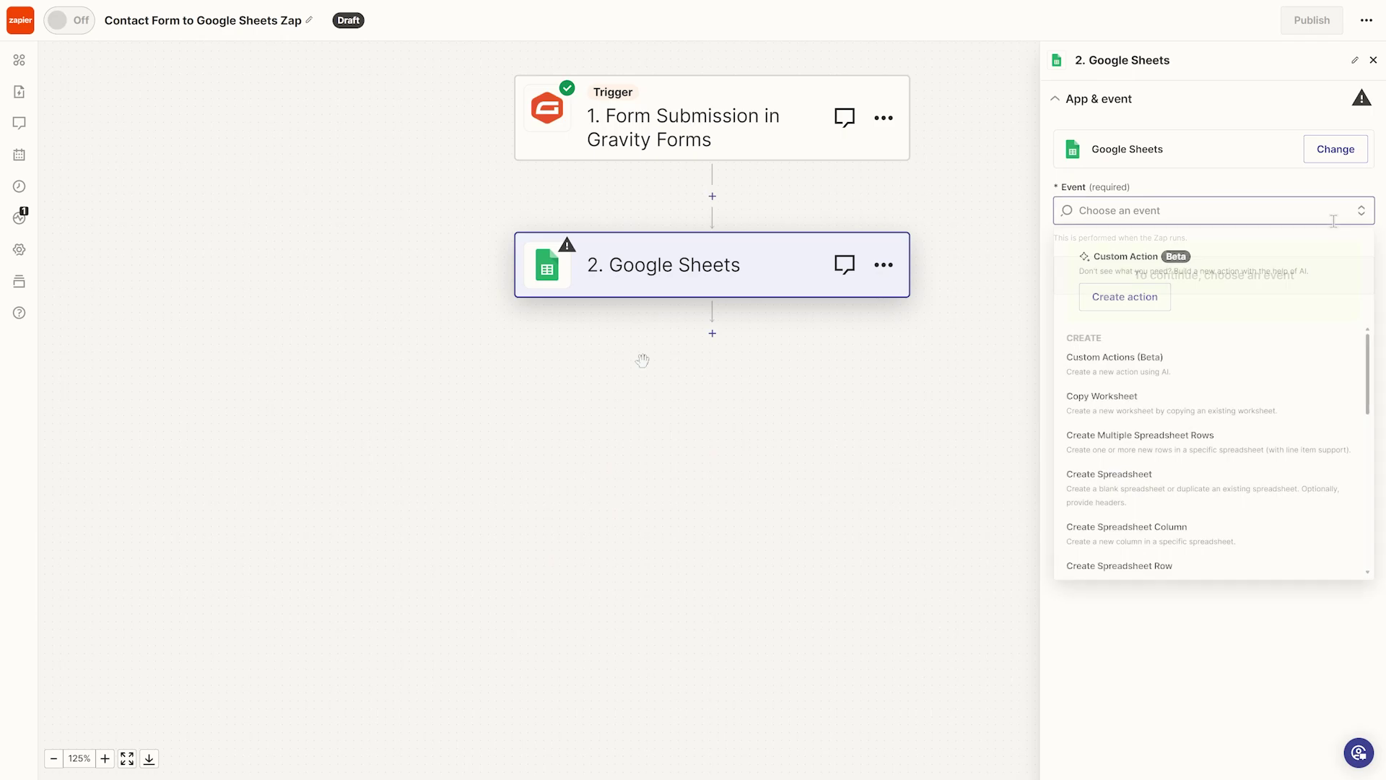
{"action": "left_click", "coordinate": [1267, 446]}
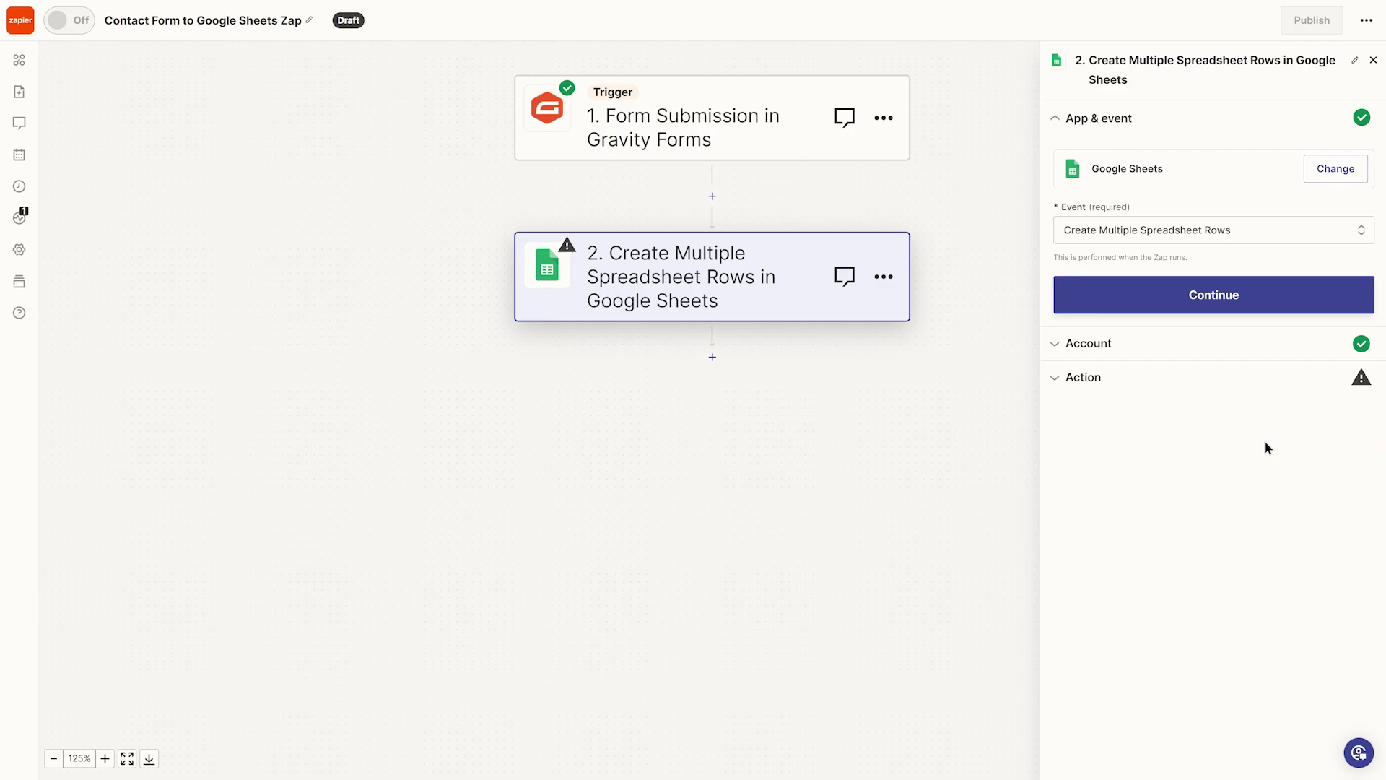
{"action": "left_click", "coordinate": [1256, 309]}
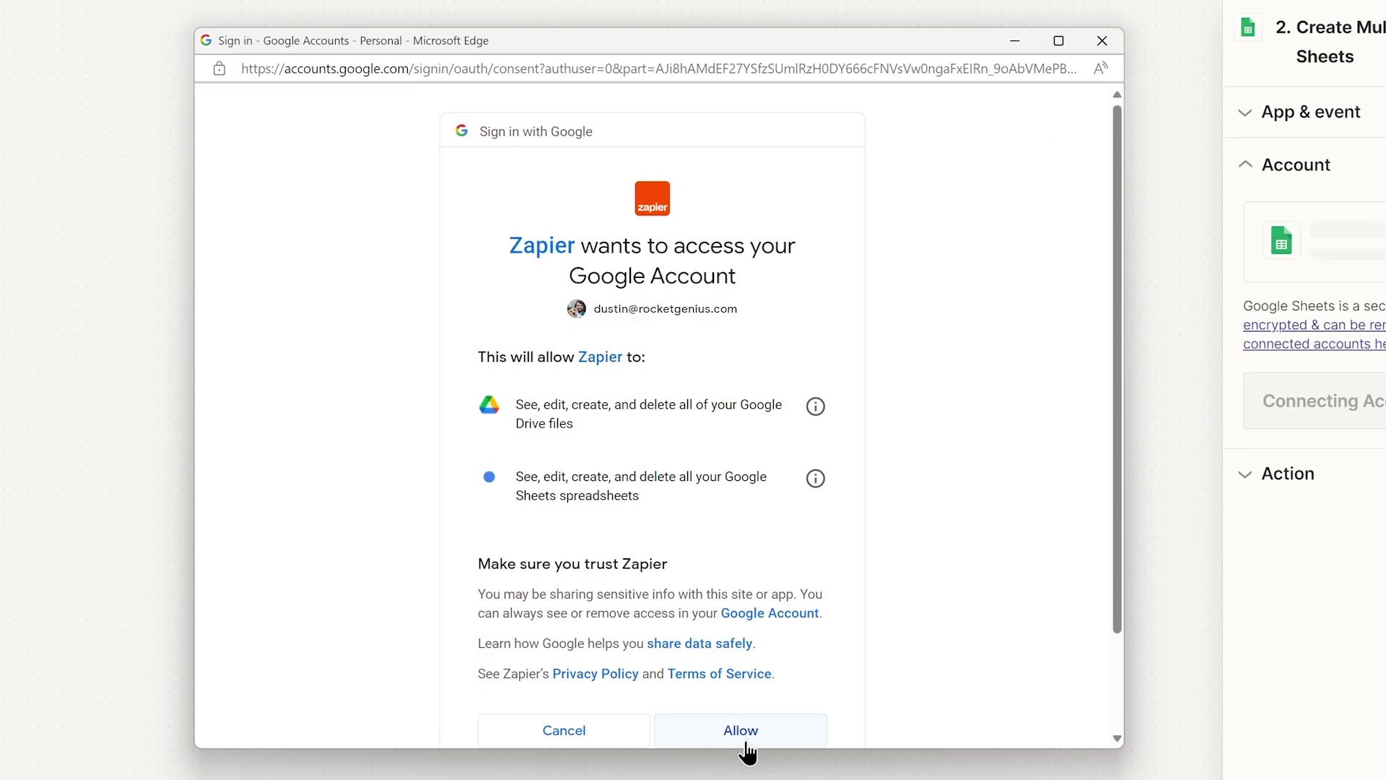
{"action": "left_click", "coordinate": [743, 733]}
- Target the Contact Form Submissions spreadsheet and its Sheet1 worksheet
{"action": "left_click", "coordinate": [1092, 328]}
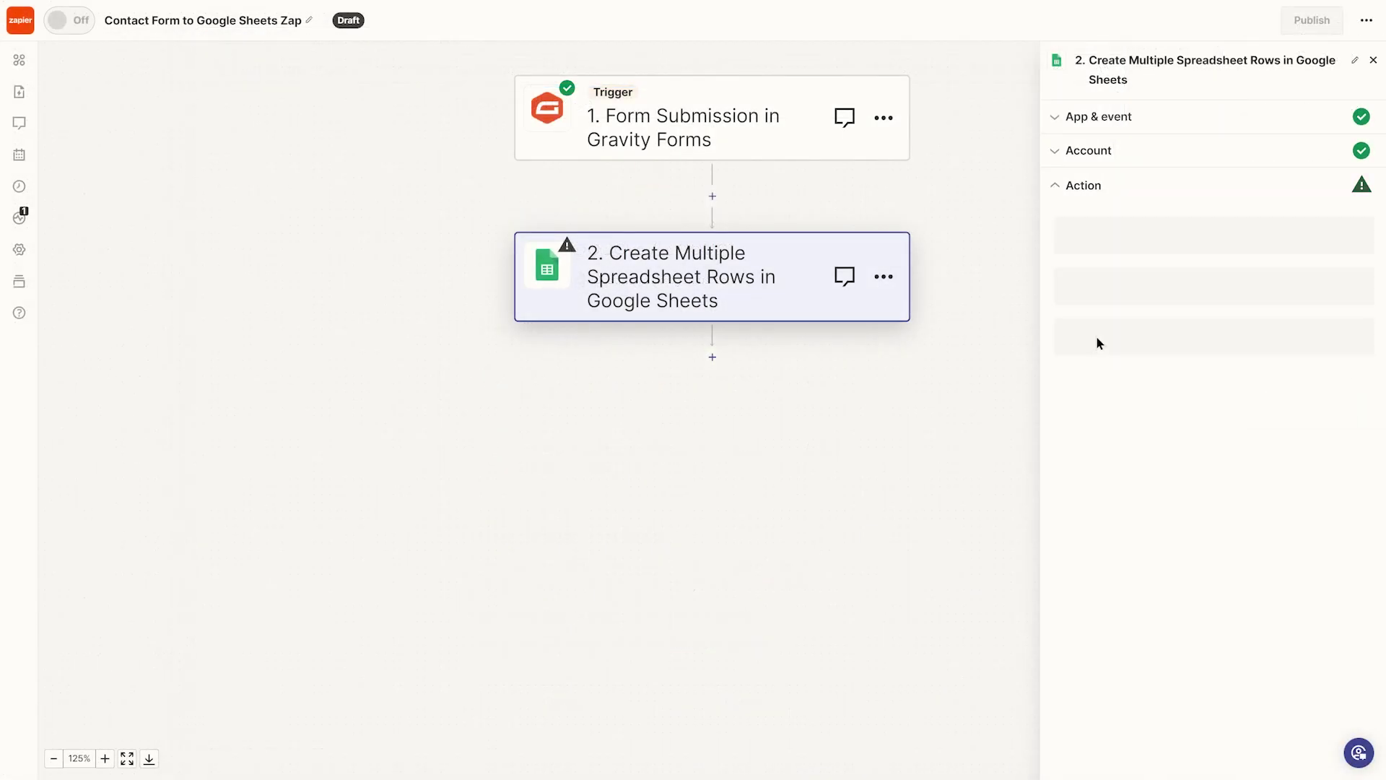
{"action": "left_click", "coordinate": [1099, 323]}
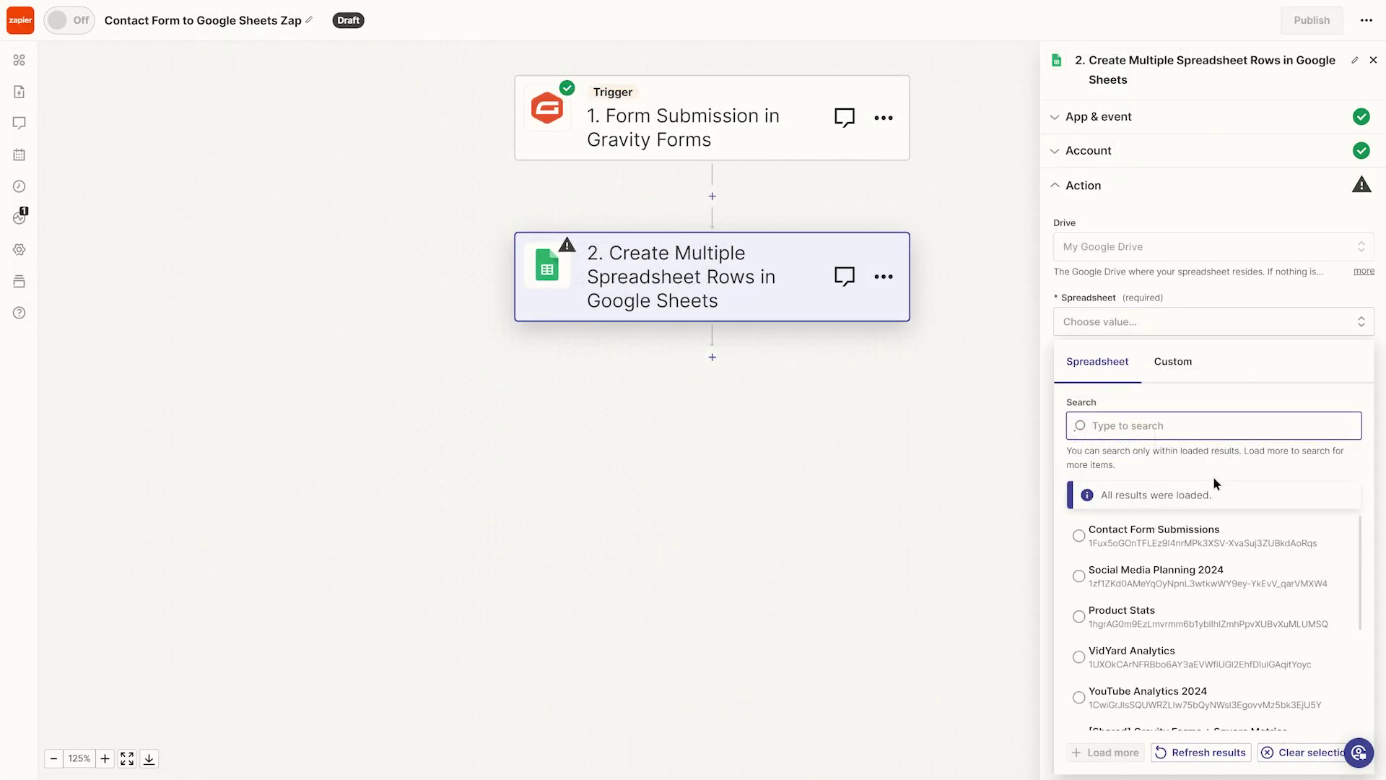
{"action": "left_click", "coordinate": [1199, 536]}
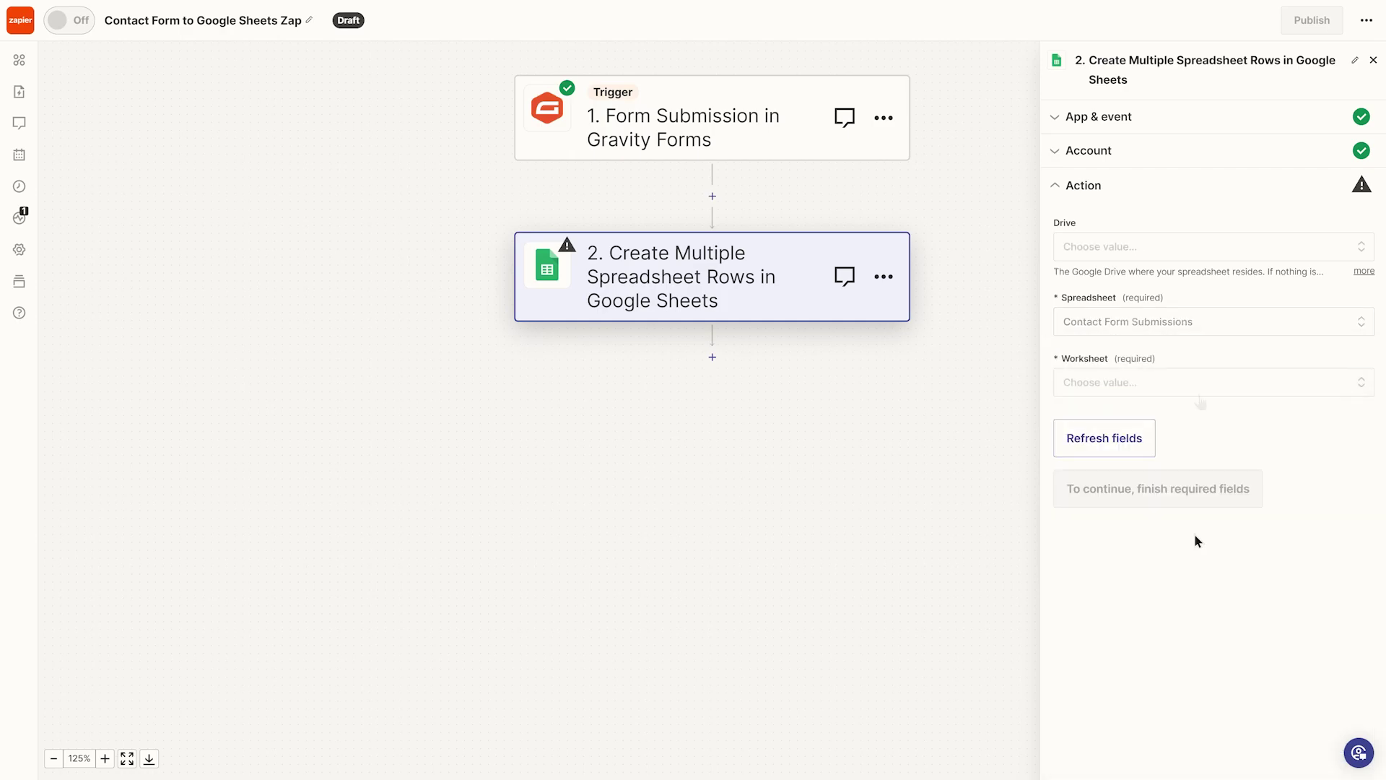
{"action": "left_click", "coordinate": [1200, 396]}
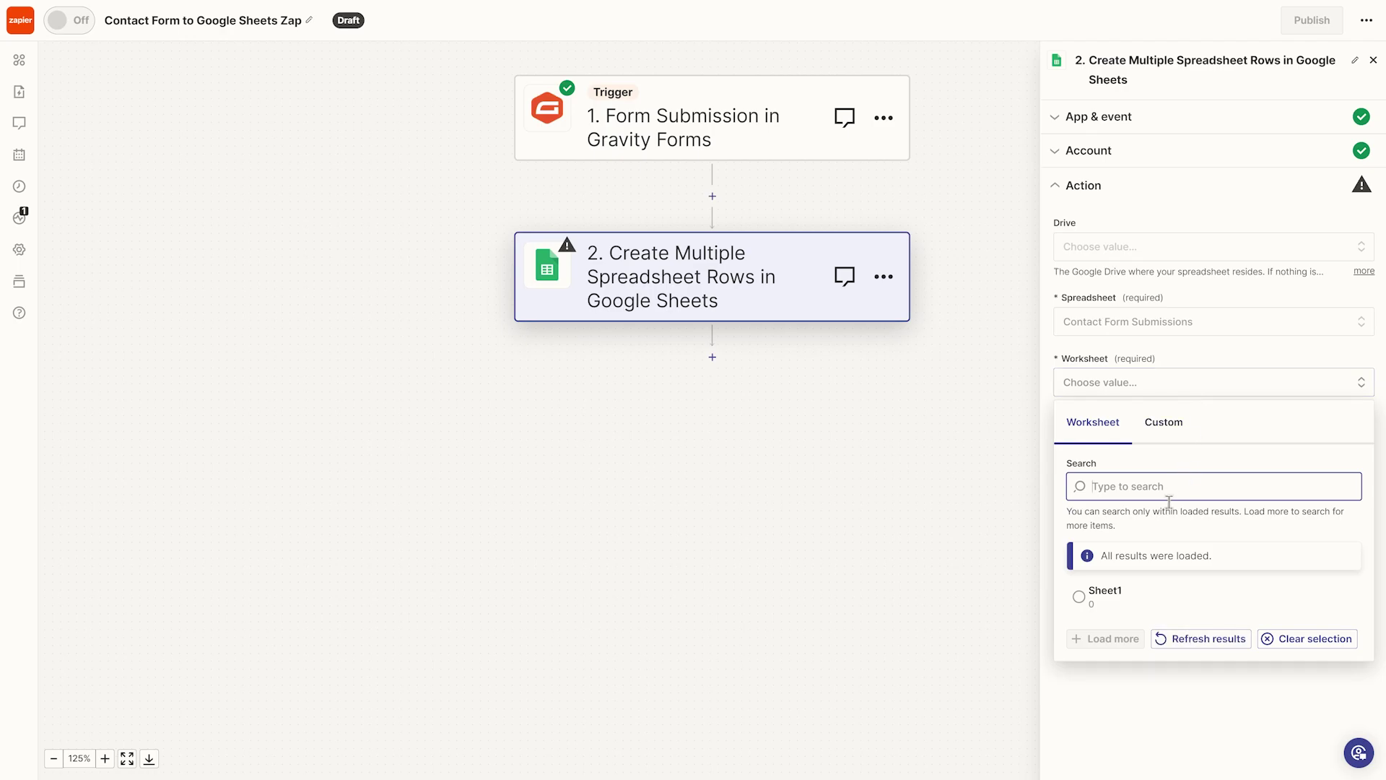
{"action": "left_click", "coordinate": [1161, 596]}
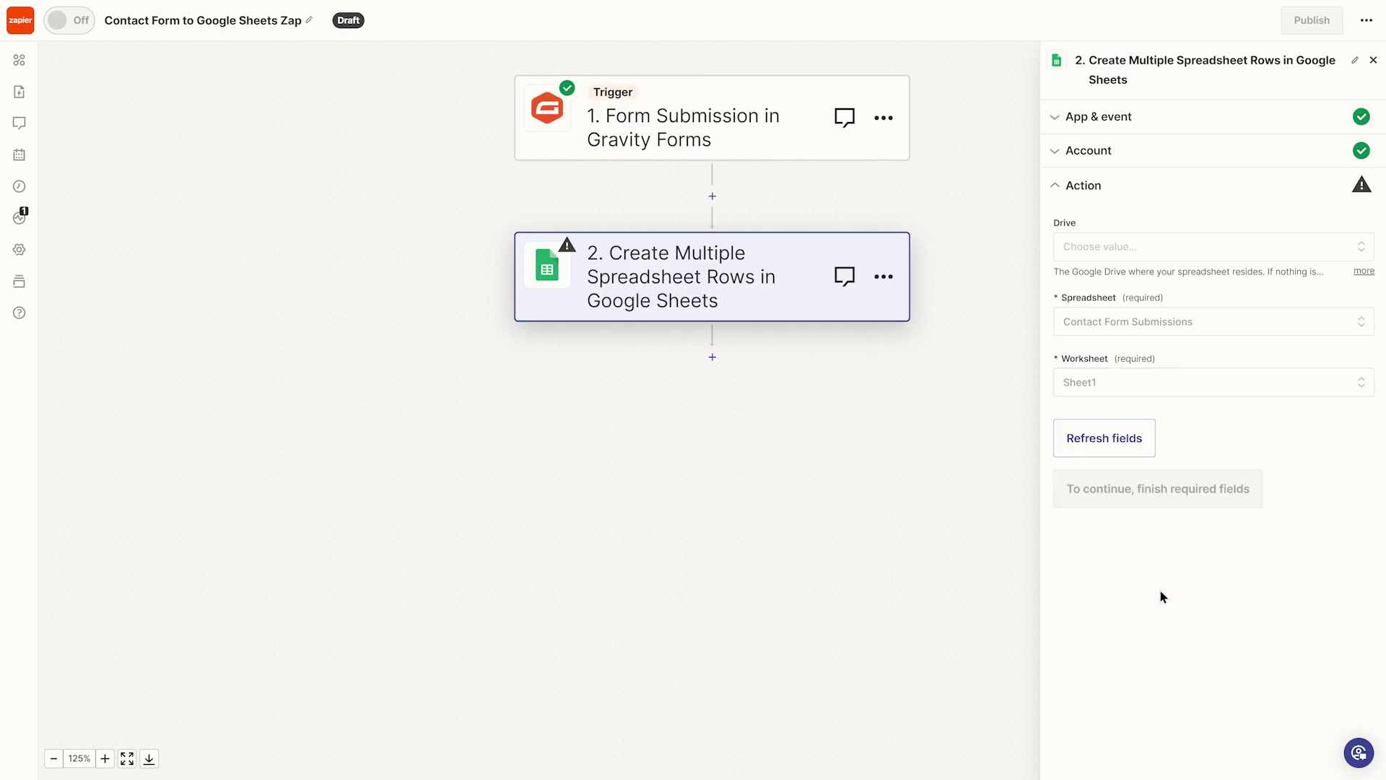
- Map the submitter's name into the Name column and continue to the test preview
{"action": "left_click", "coordinate": [1240, 469]}
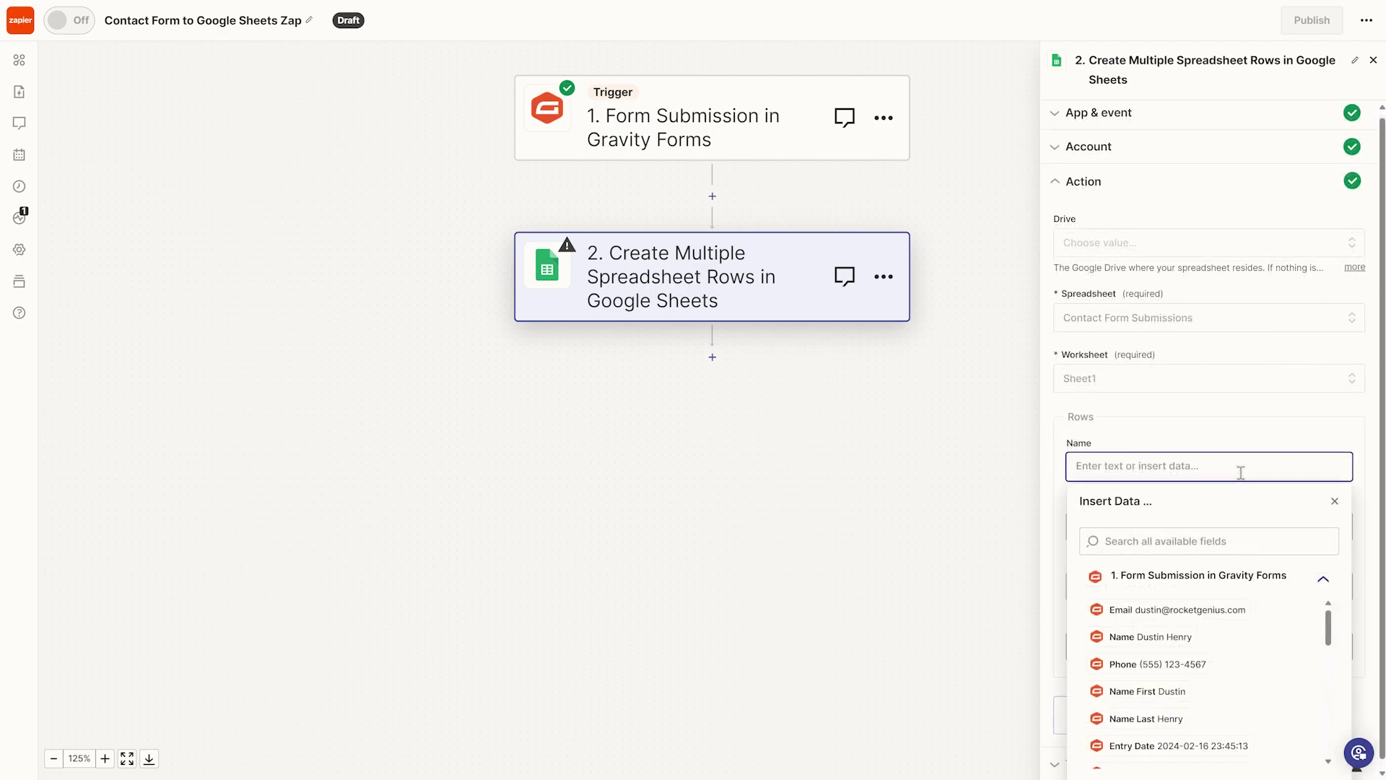
{"action": "left_click", "coordinate": [1187, 643]}
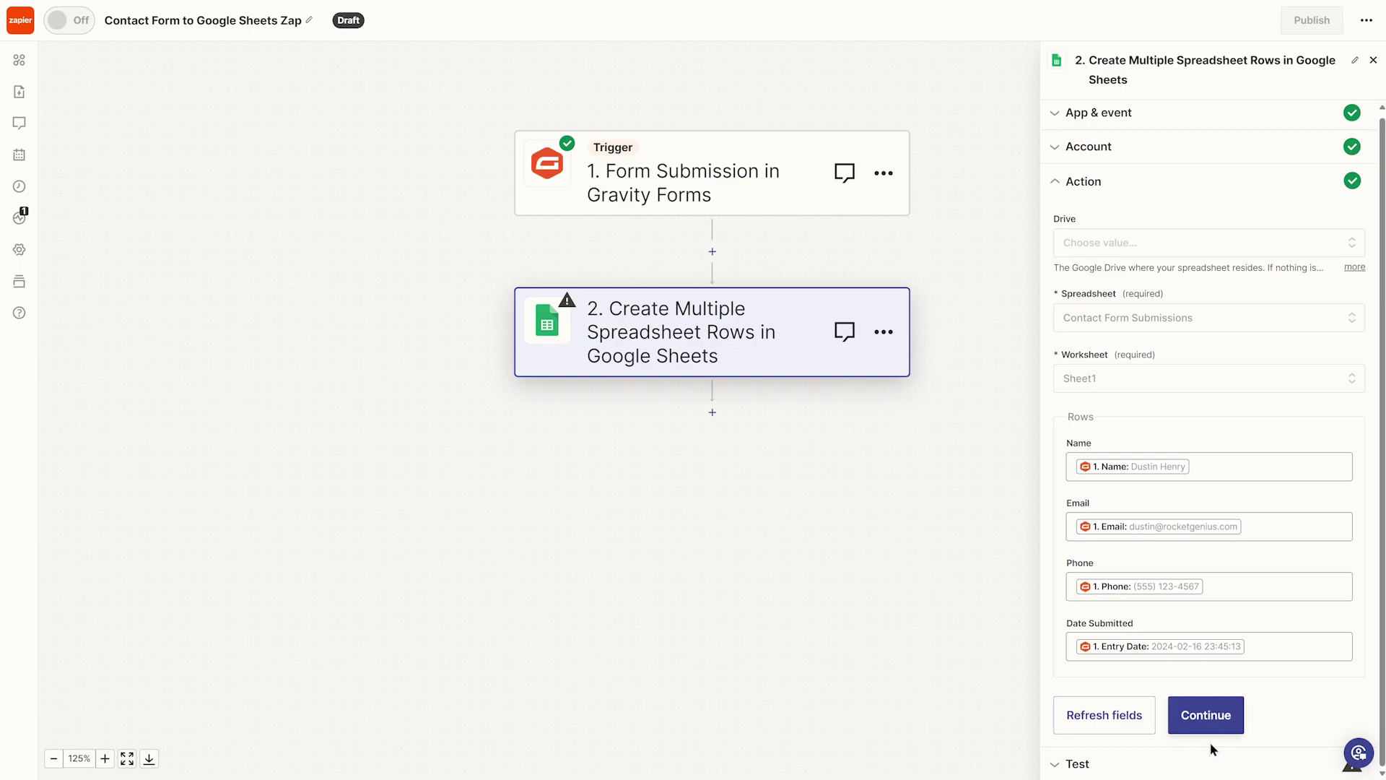
{"action": "left_click", "coordinate": [1208, 716]}
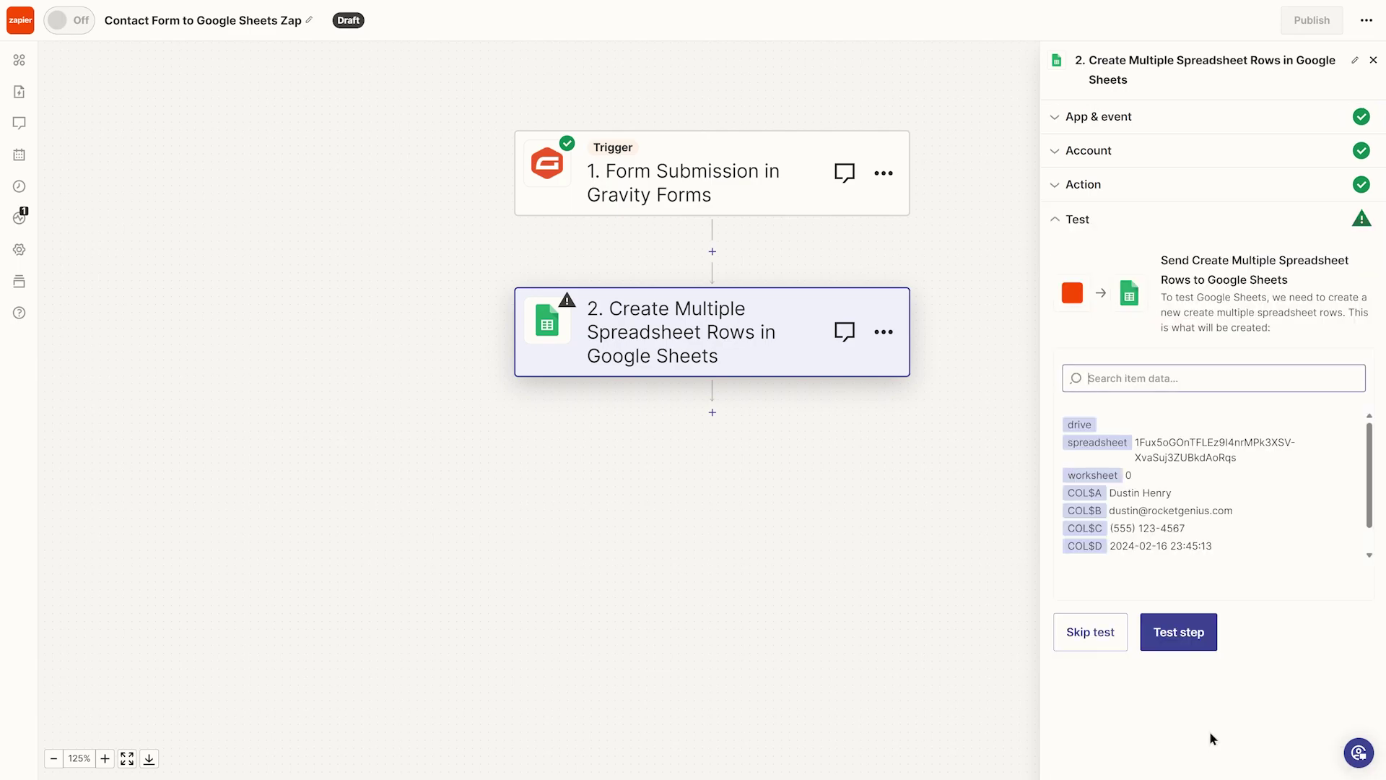
- Test the Google Sheets step to send a sample row, then publish the Zap
{"action": "left_click", "coordinate": [1178, 635]}
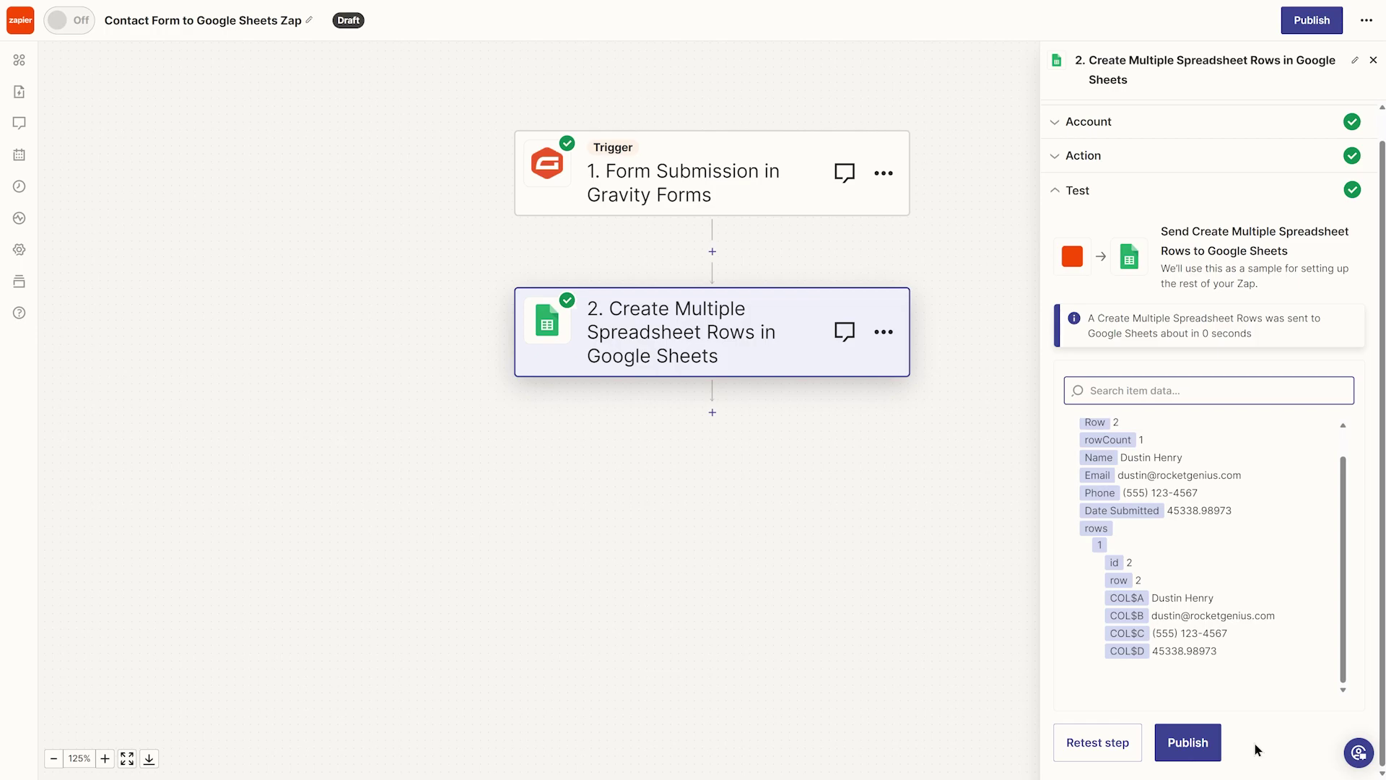
{"action": "left_click", "coordinate": [1188, 751]}
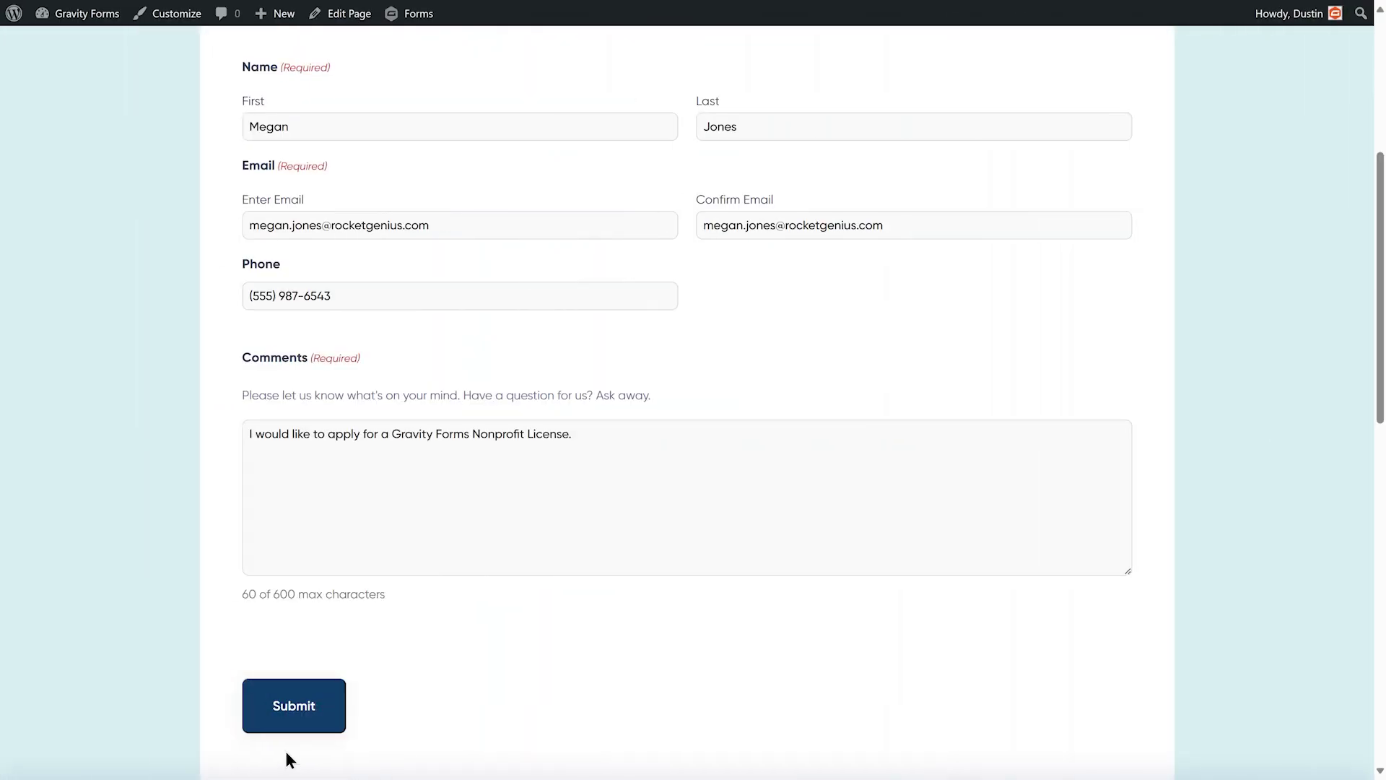
- Submit the completed contact form so the published Zap sends its entry to the sheet
{"action": "left_click", "coordinate": [291, 724]}
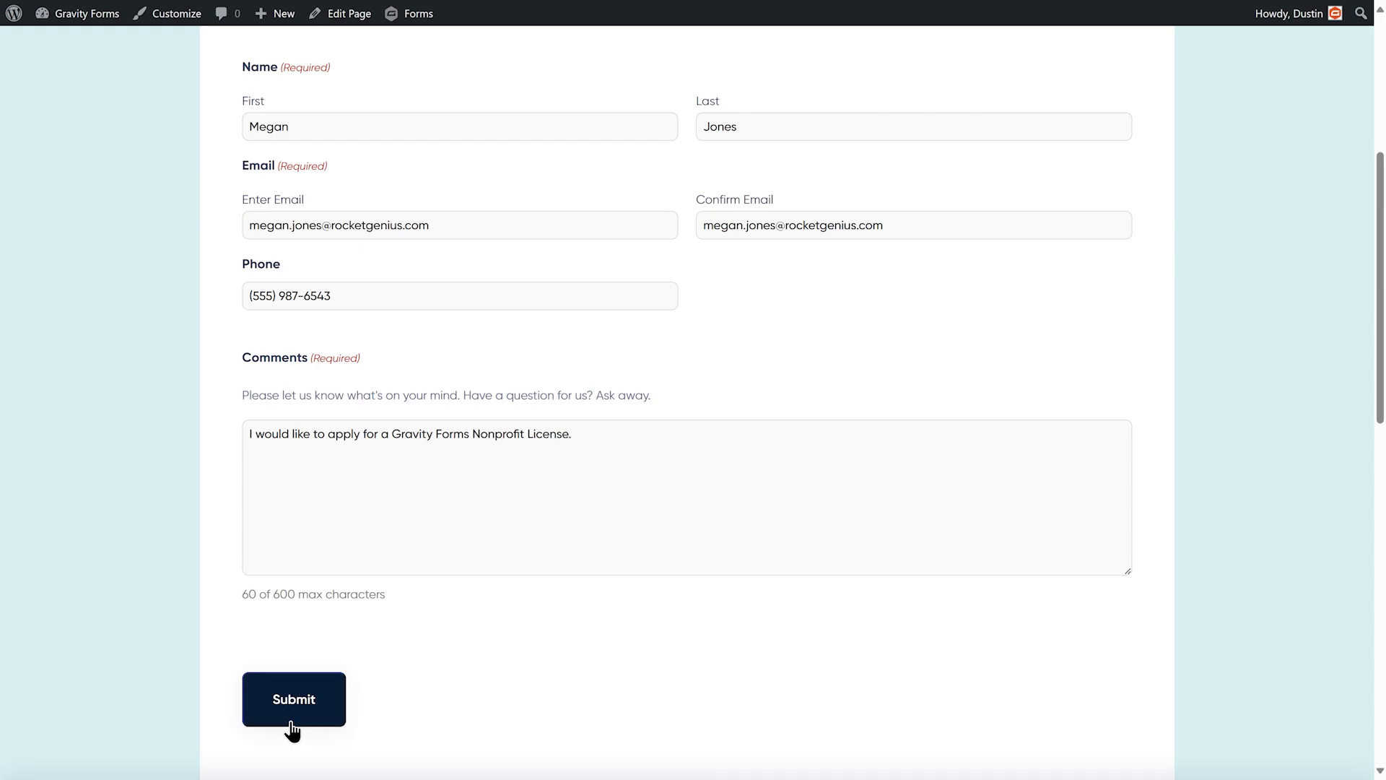